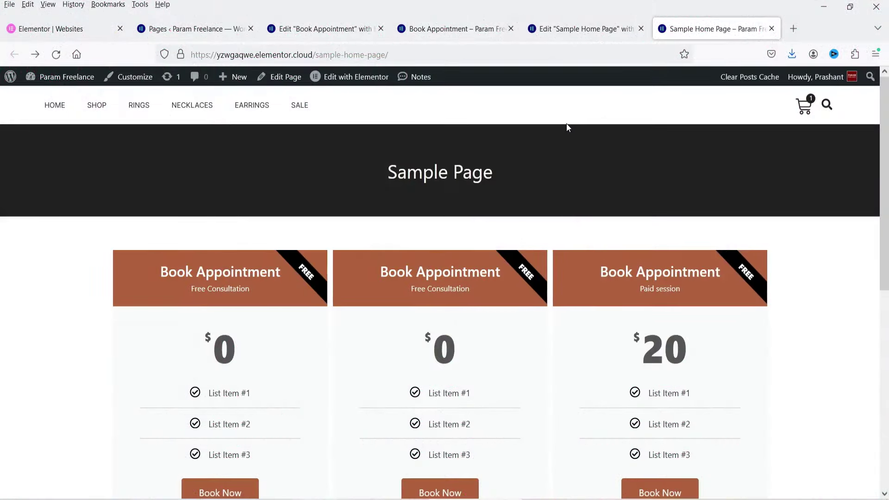
Step: Scroll through the Book Appointment booking page and return to the Sample Home Page
{"action": "scroll", "coordinate": [800, 198], "scroll_direction": "down", "scroll_amount": 4}
{"action": "scroll", "coordinate": [801, 266], "scroll_direction": "up", "scroll_amount": 3}
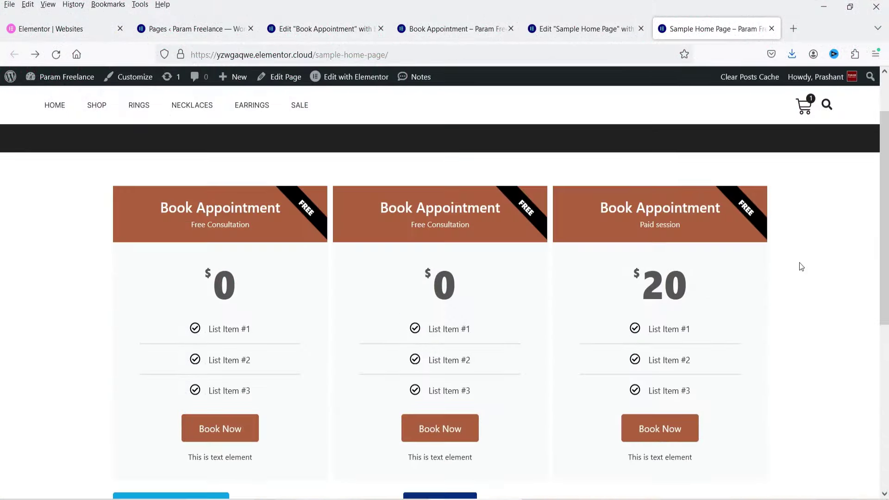
{"action": "scroll", "coordinate": [801, 267], "scroll_direction": "down", "scroll_amount": 3}
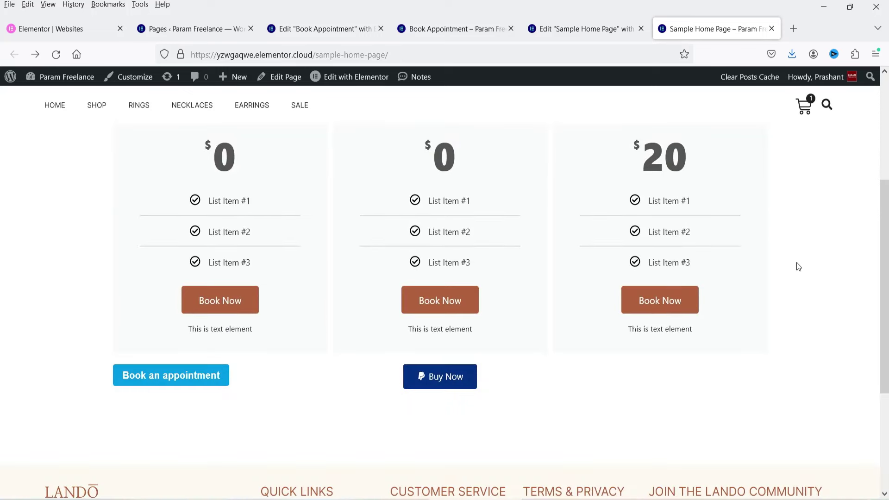
{"action": "left_click", "coordinate": [468, 31]}
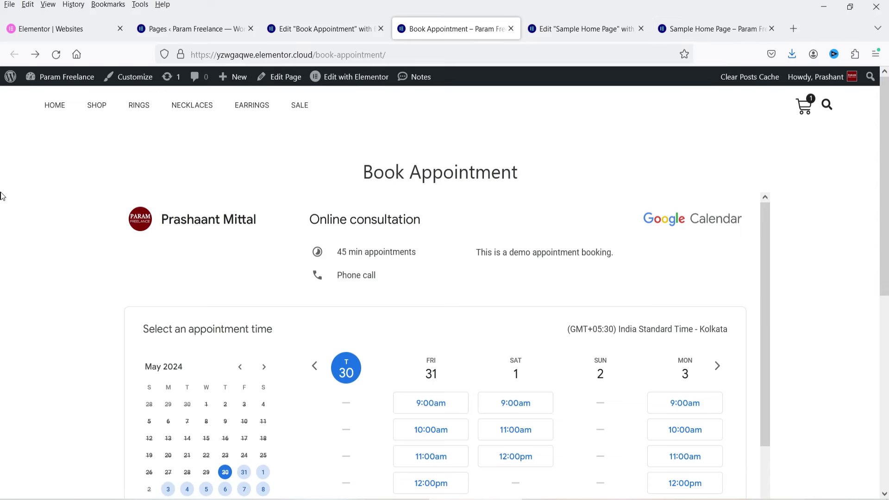
{"action": "scroll", "coordinate": [819, 258], "scroll_direction": "down", "scroll_amount": 3}
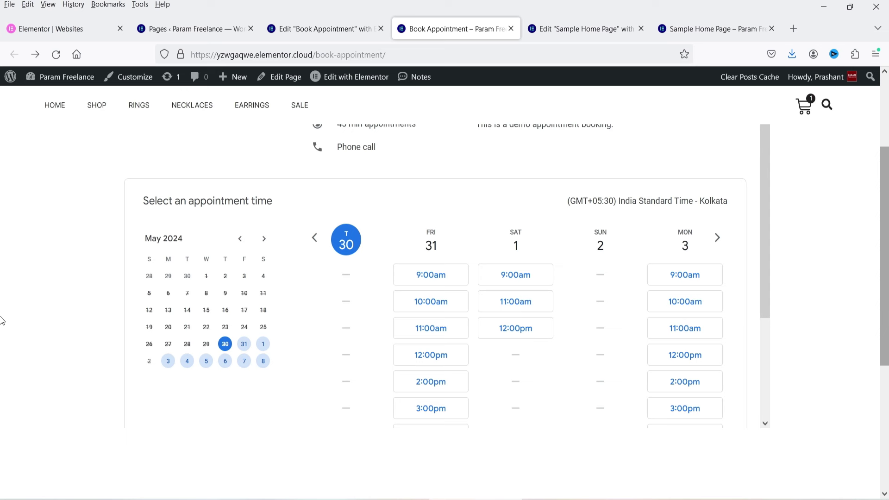
{"action": "left_click", "coordinate": [709, 26]}
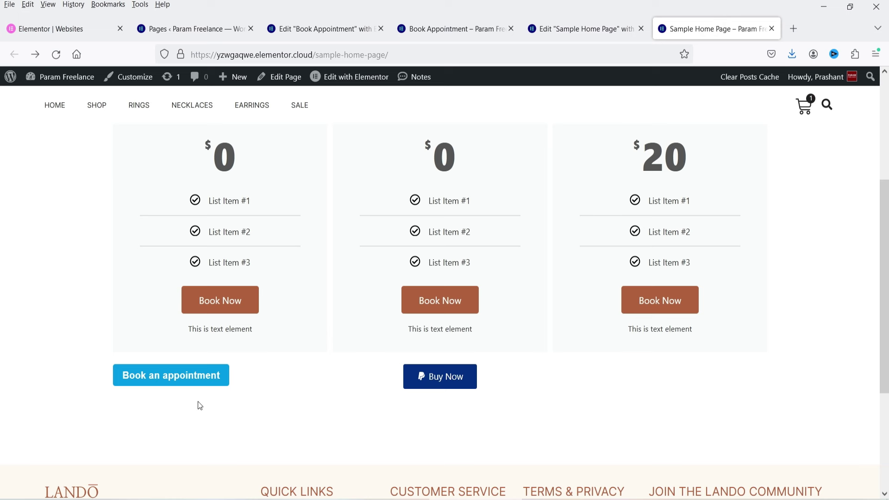
Step: Open and close the booking calendar popup, then visit the first card's Book Appointment page and go back
{"action": "left_click", "coordinate": [181, 383]}
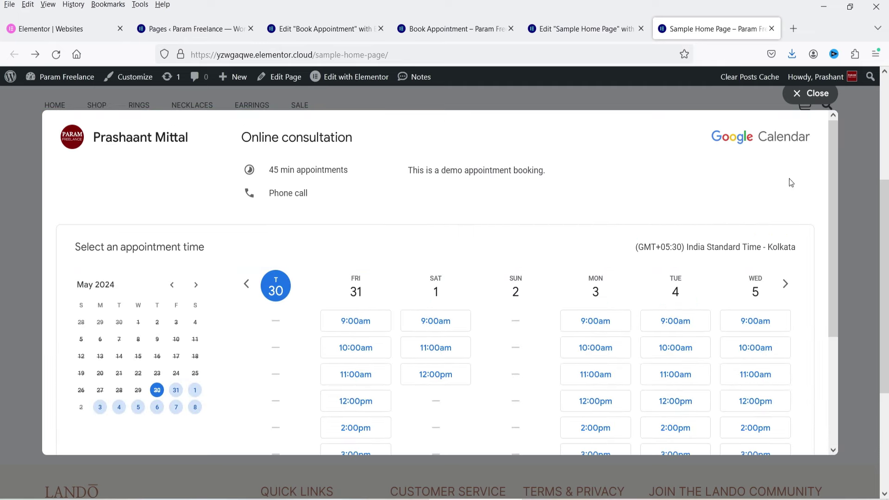
{"action": "left_click", "coordinate": [811, 93]}
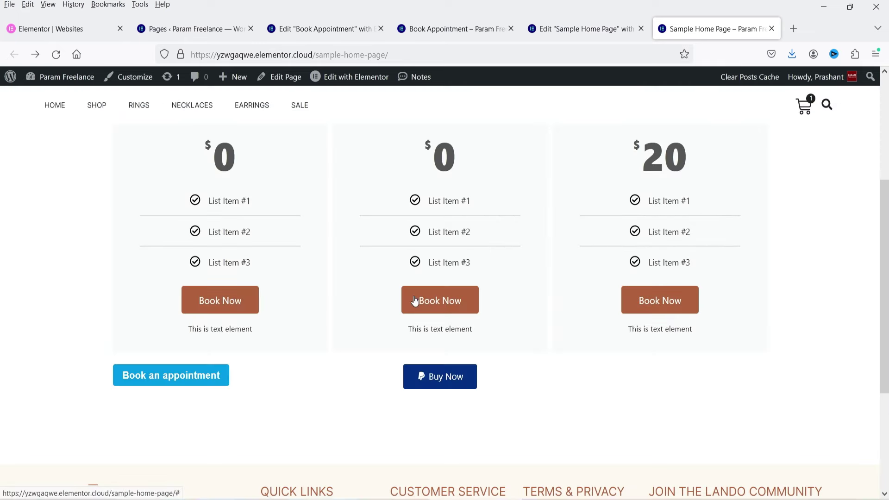
{"action": "left_click", "coordinate": [225, 303]}
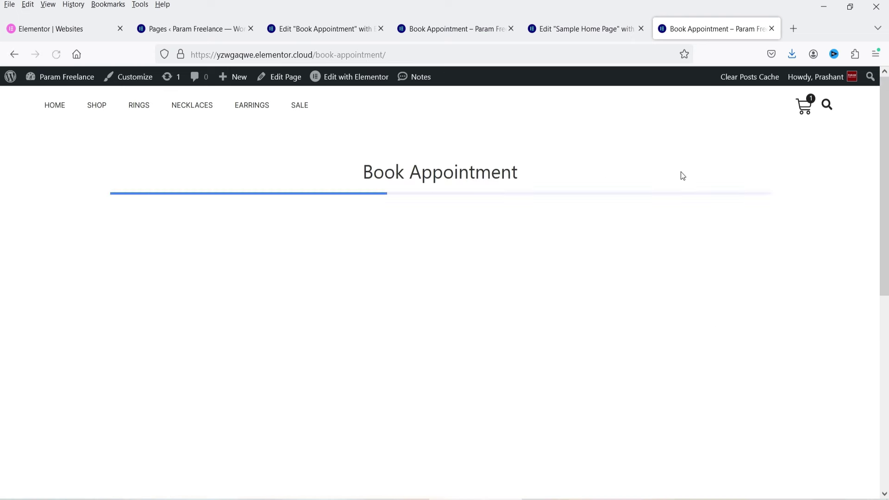
{"action": "key", "text": "alt+Left"}
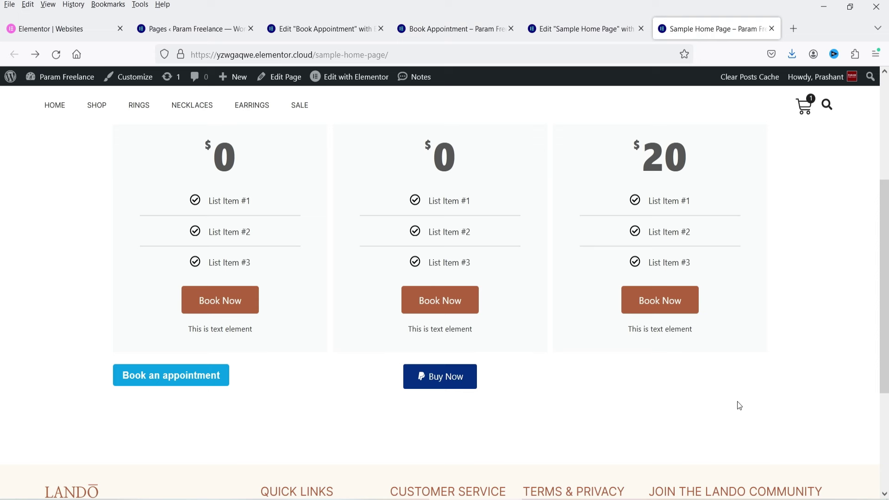
Step: Switch between the Book Appointment and Sample Home Page tabs and refocus the browser window
{"action": "left_click", "coordinate": [428, 29]}
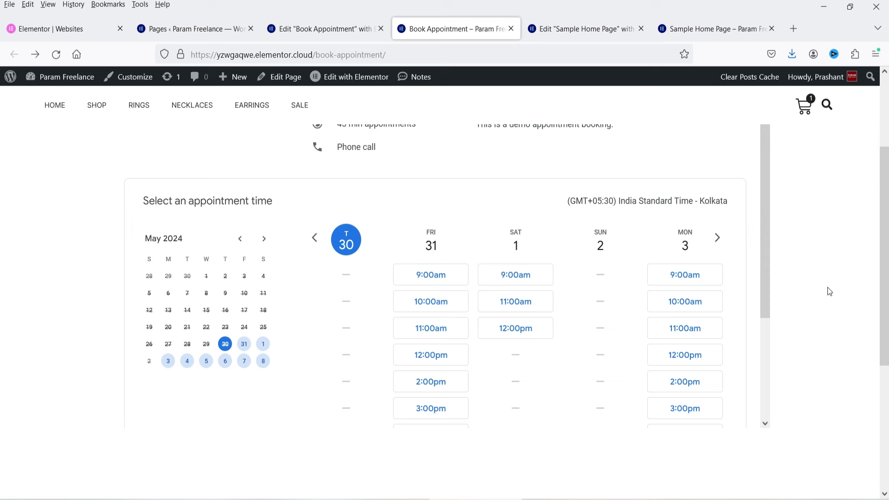
{"action": "key", "text": "ctrl+Tab"}
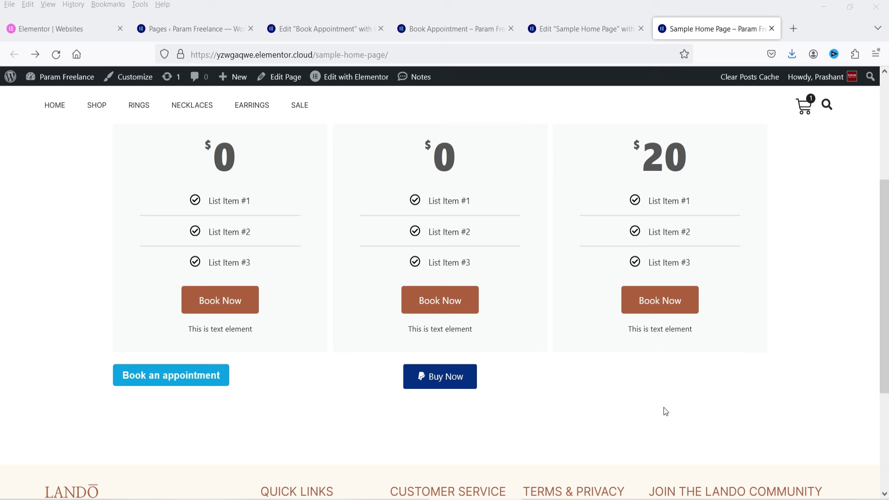
{"action": "left_click", "coordinate": [812, 359]}
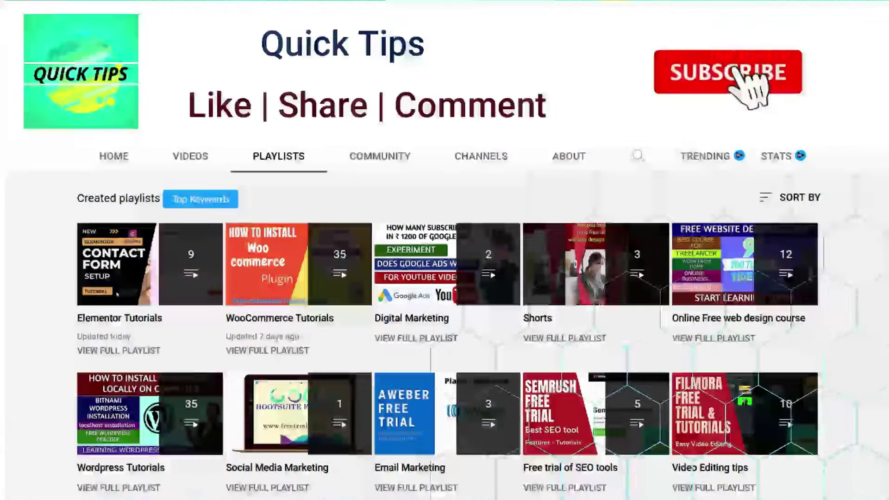
{"action": "left_click", "coordinate": [445, 250]}
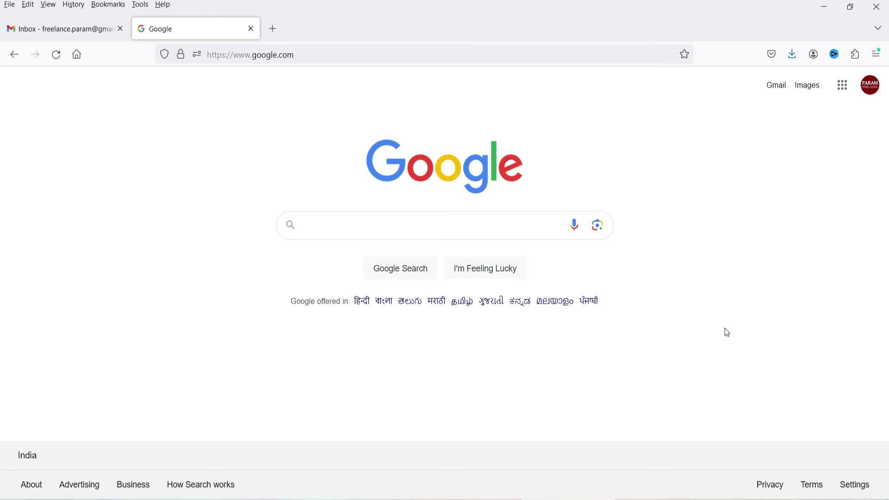
Step: Open Google Calendar from the apps grid and create a new Appointment schedule
{"action": "left_click", "coordinate": [843, 87]}
{"action": "scroll", "coordinate": [746, 223], "scroll_direction": "down", "scroll_amount": 3}
{"action": "left_click", "coordinate": [721, 185]}
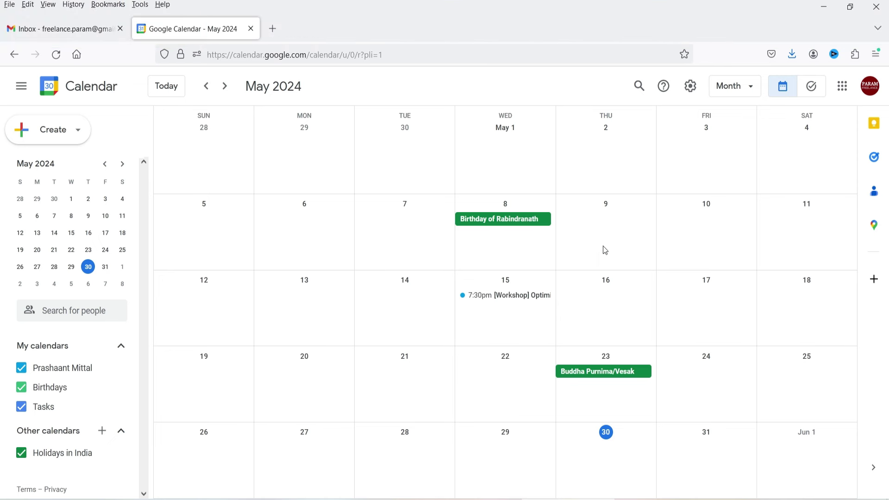
{"action": "left_click", "coordinate": [66, 138]}
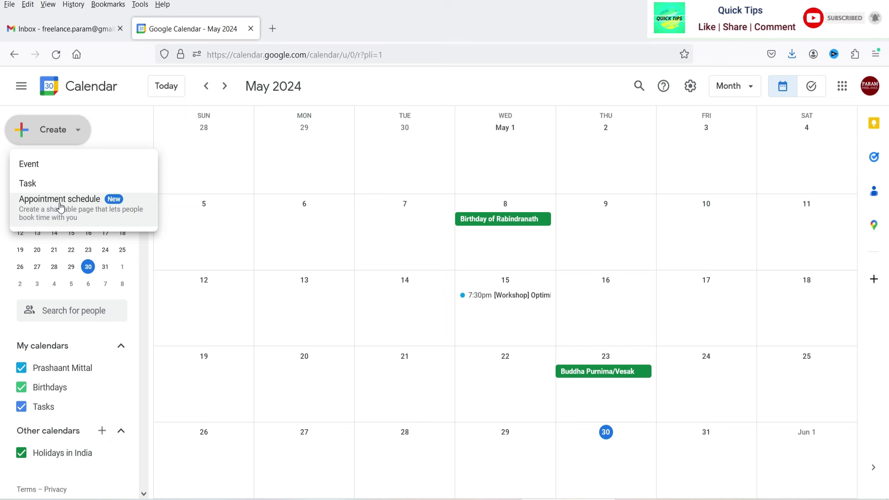
{"action": "left_click", "coordinate": [60, 206]}
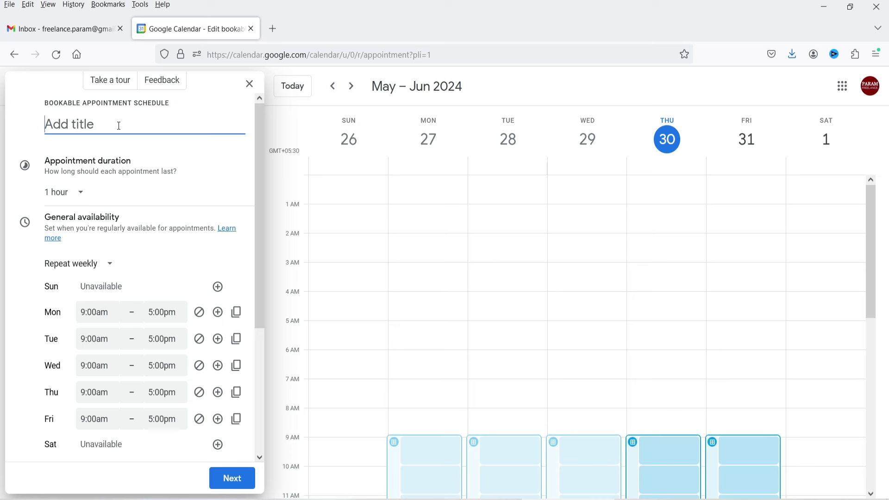
Step: Title the schedule 'Online consultation' with 45-minute appointment duration
{"action": "type", "text": "e consultation"}
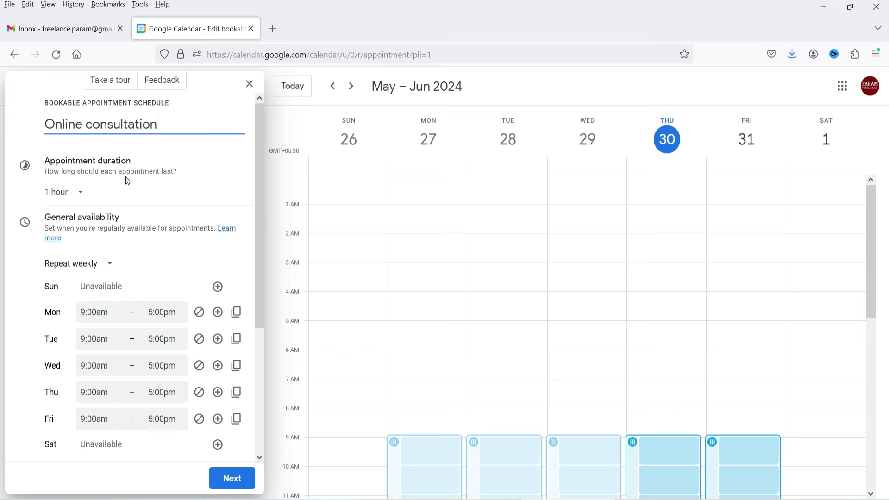
{"action": "left_click", "coordinate": [79, 194]}
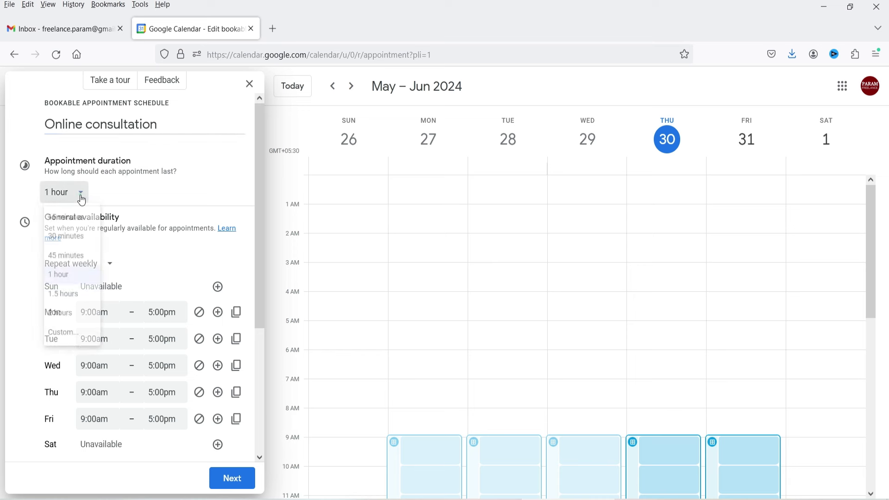
{"action": "left_click", "coordinate": [70, 263]}
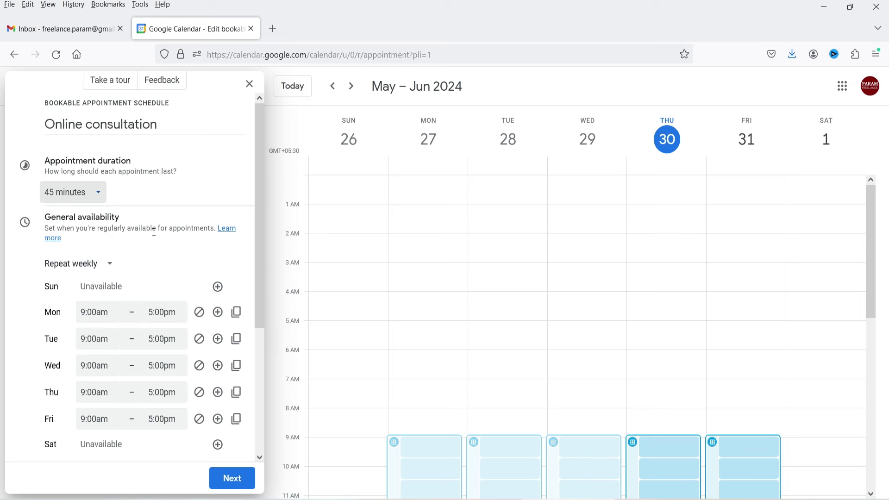
Step: Add and remove Sunday hours, then make Monday's availability end at 1:00pm
{"action": "scroll", "coordinate": [133, 212], "scroll_direction": "down", "scroll_amount": 3}
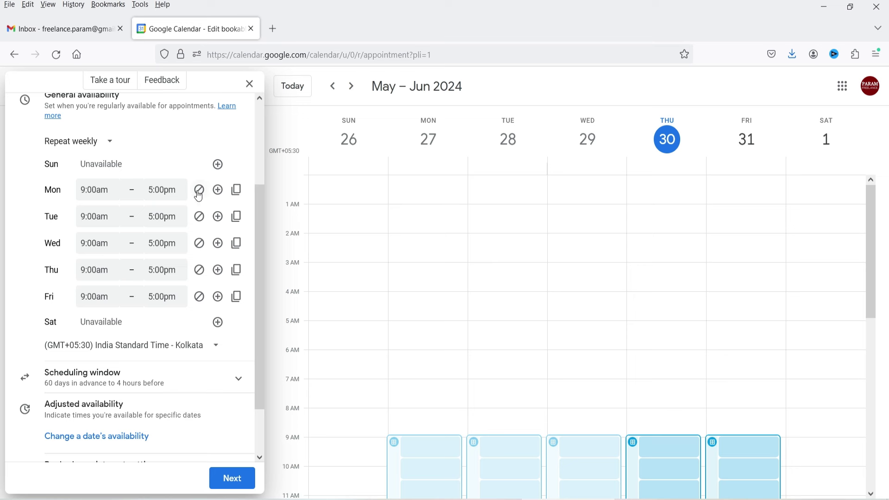
{"action": "left_click", "coordinate": [218, 165]}
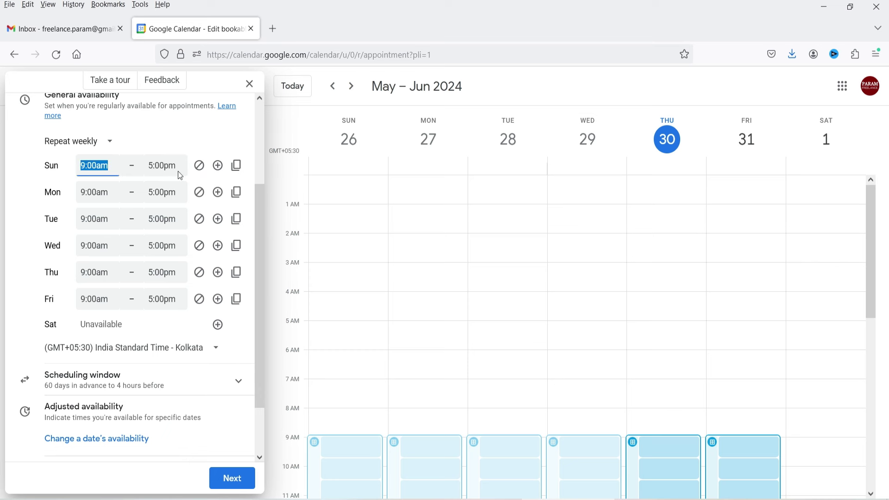
{"action": "left_click", "coordinate": [199, 167]}
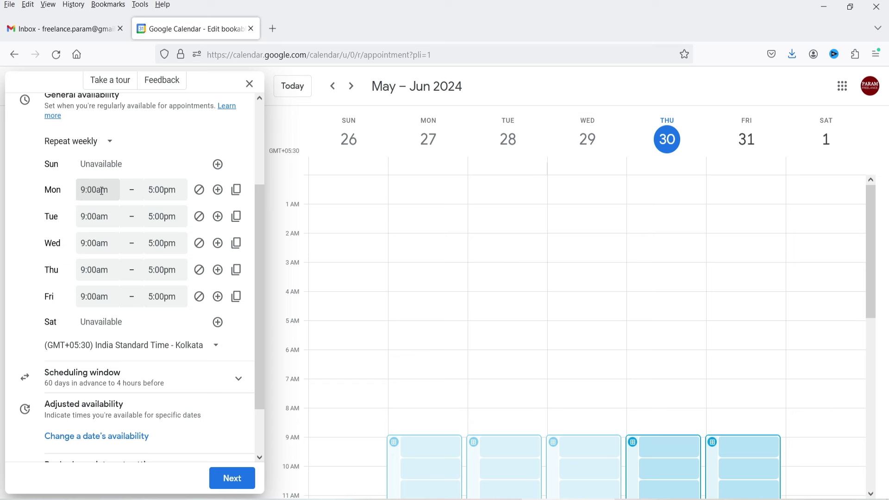
{"action": "left_click", "coordinate": [153, 190]}
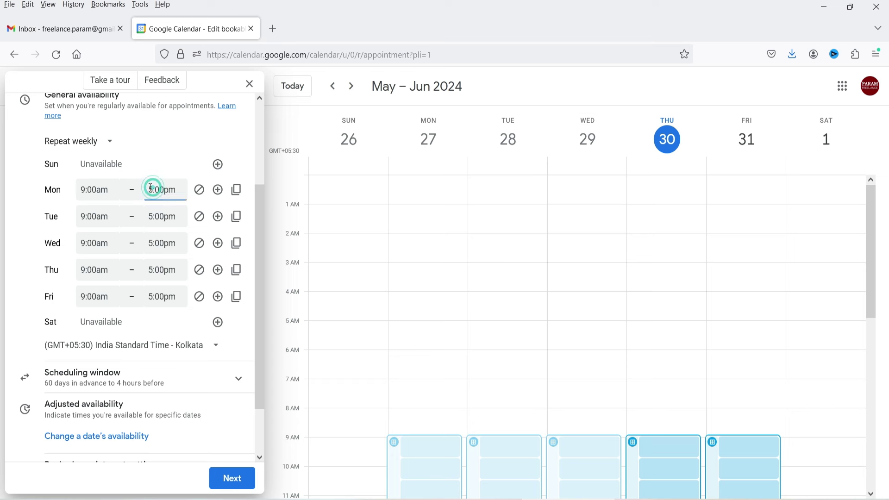
{"action": "type", "text": "1"}
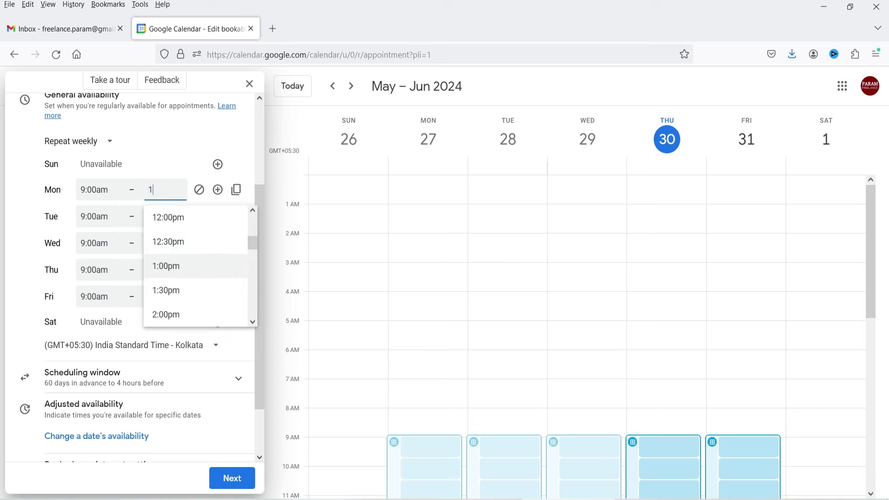
{"action": "left_click", "coordinate": [185, 262]}
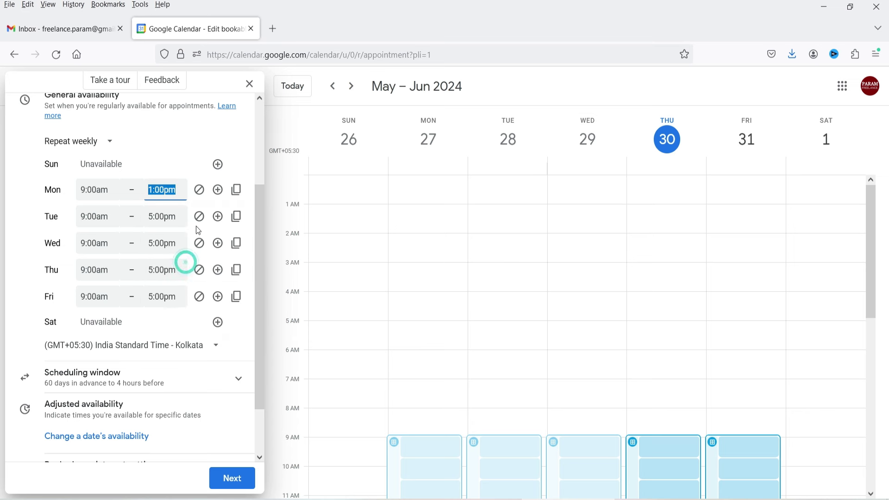
Step: Add a 2:00pm–6:00pm second slot on Monday and copy it to all weekdays
{"action": "left_click", "coordinate": [218, 190]}
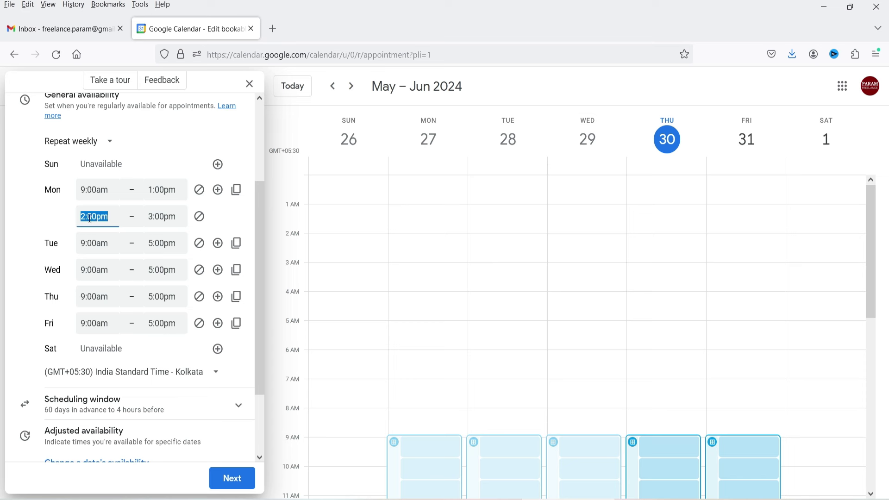
{"action": "left_click", "coordinate": [151, 216]}
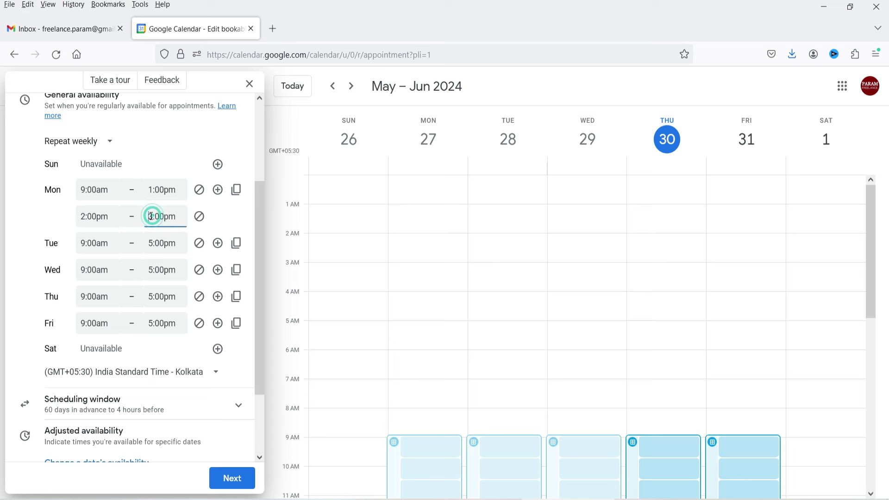
{"action": "type", "text": "6"}
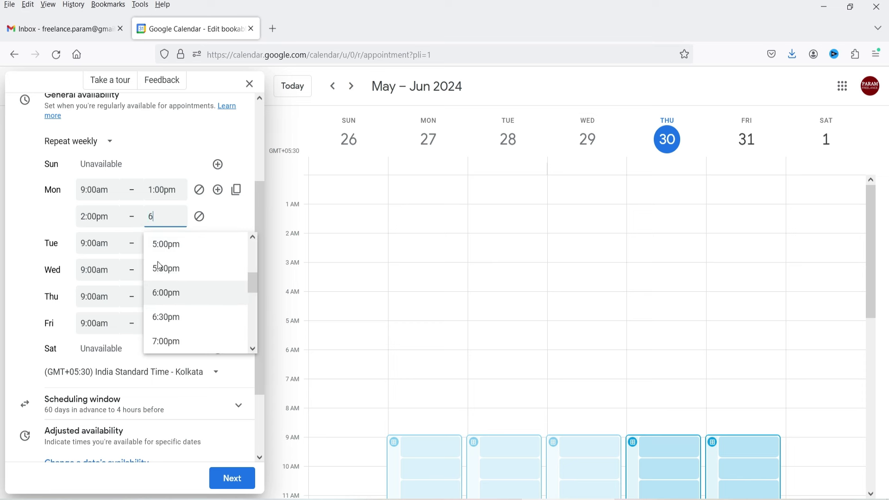
{"action": "left_click", "coordinate": [179, 294]}
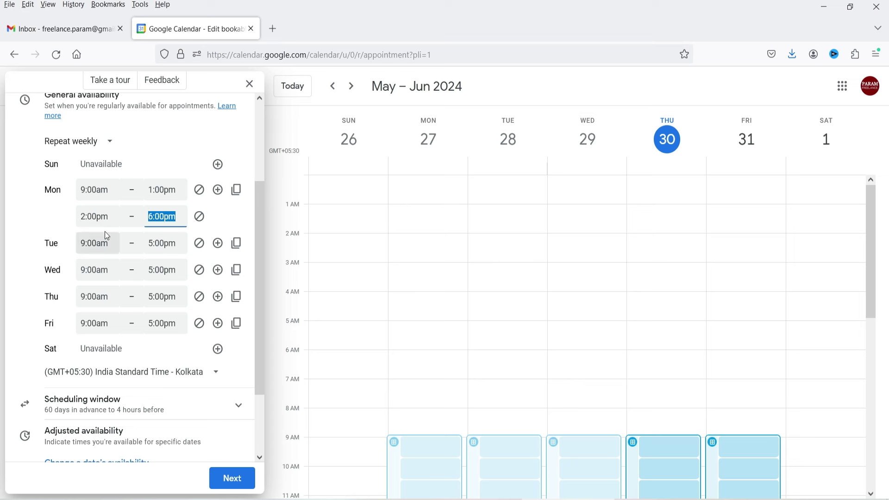
{"action": "left_click", "coordinate": [237, 192]}
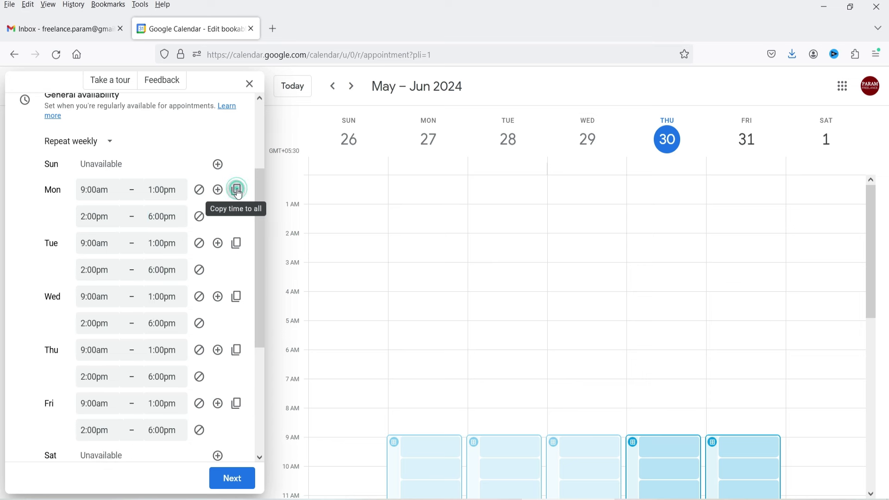
Step: Make Saturday available 9:00am–1:00pm, keeping the Kolkata time zone
{"action": "scroll", "coordinate": [168, 247], "scroll_direction": "down", "scroll_amount": 3}
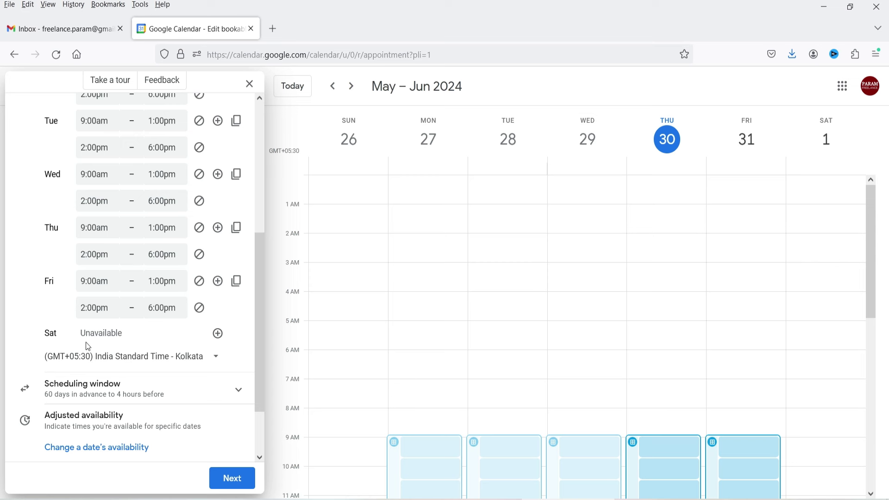
{"action": "left_click", "coordinate": [218, 334]}
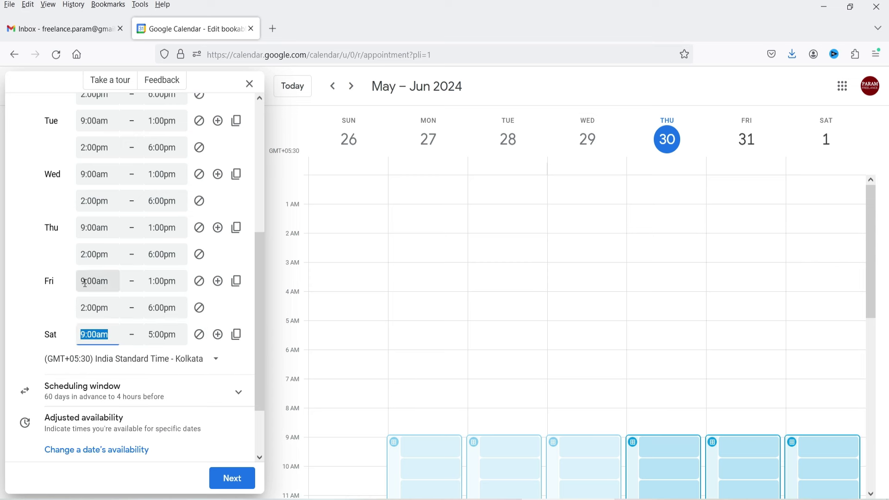
{"action": "left_click", "coordinate": [151, 333]}
{"action": "type", "text": "1"}
{"action": "left_click", "coordinate": [166, 405]}
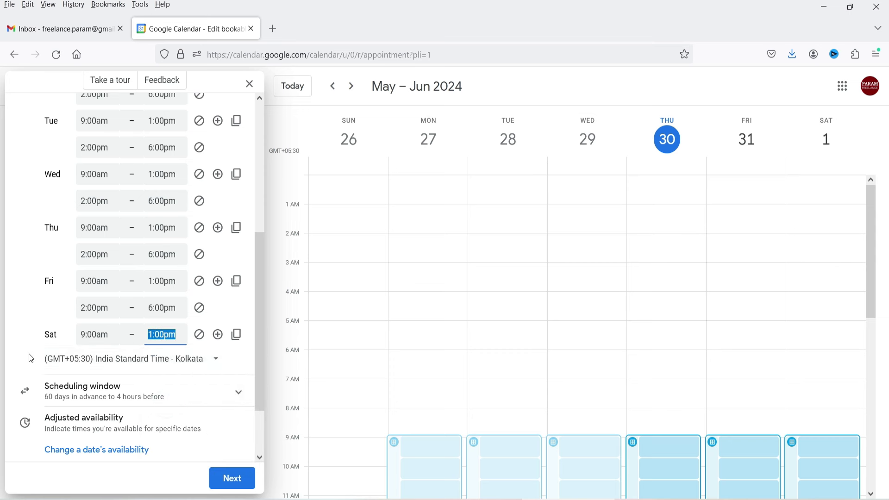
{"action": "left_click", "coordinate": [173, 372]}
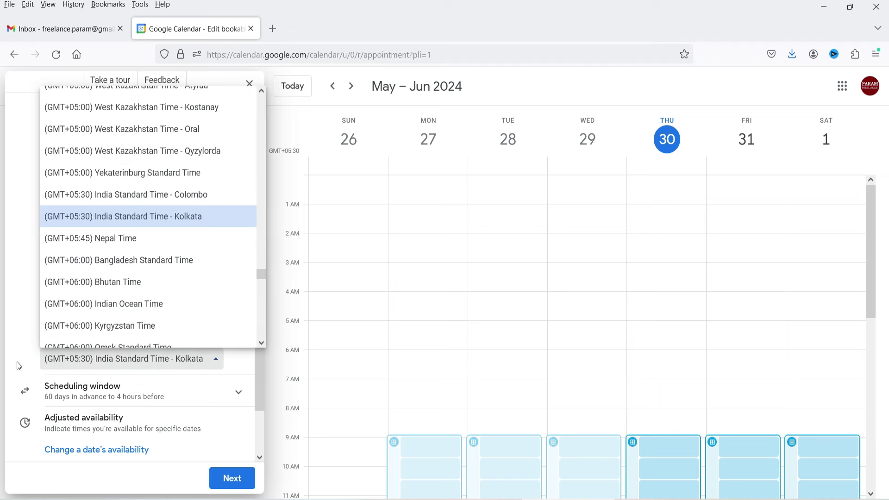
{"action": "left_click", "coordinate": [17, 364]}
{"action": "left_click", "coordinate": [56, 392]}
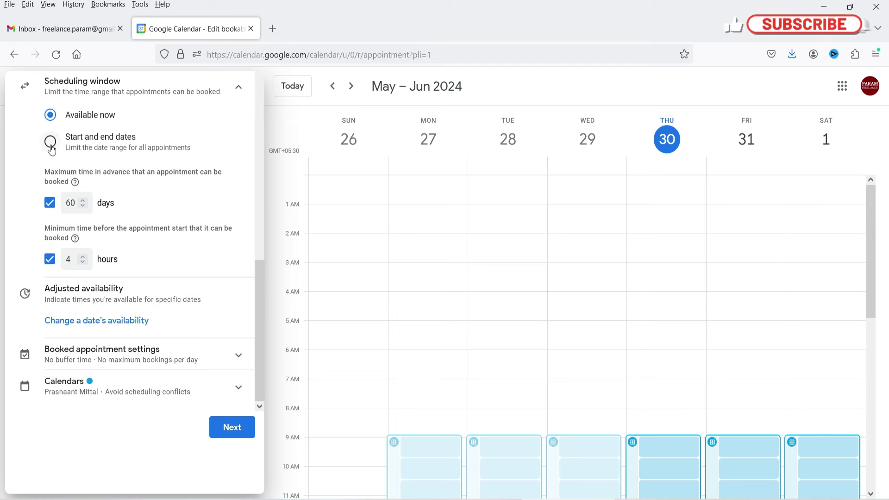
{"action": "left_click", "coordinate": [51, 148]}
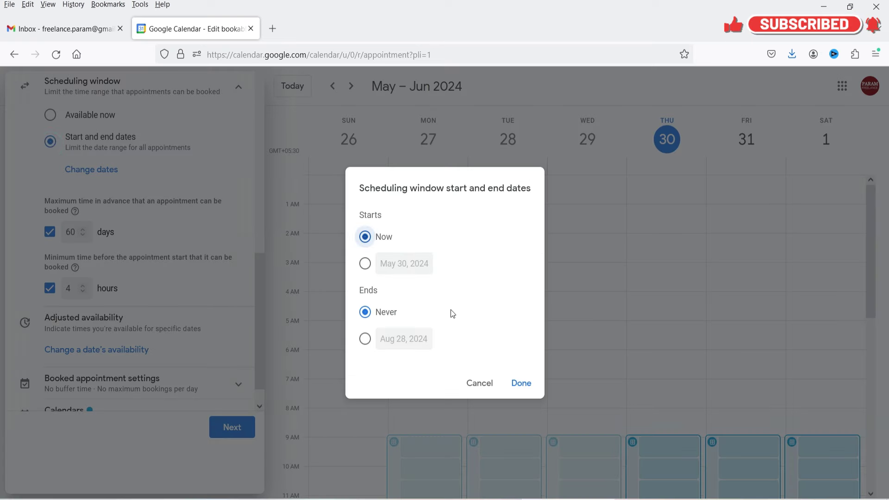
{"action": "left_click", "coordinate": [365, 264]}
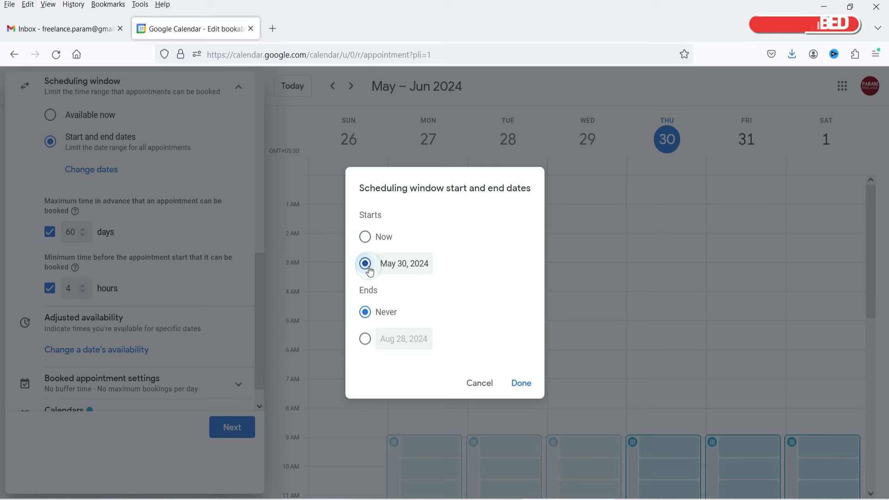
{"action": "left_click", "coordinate": [366, 340]}
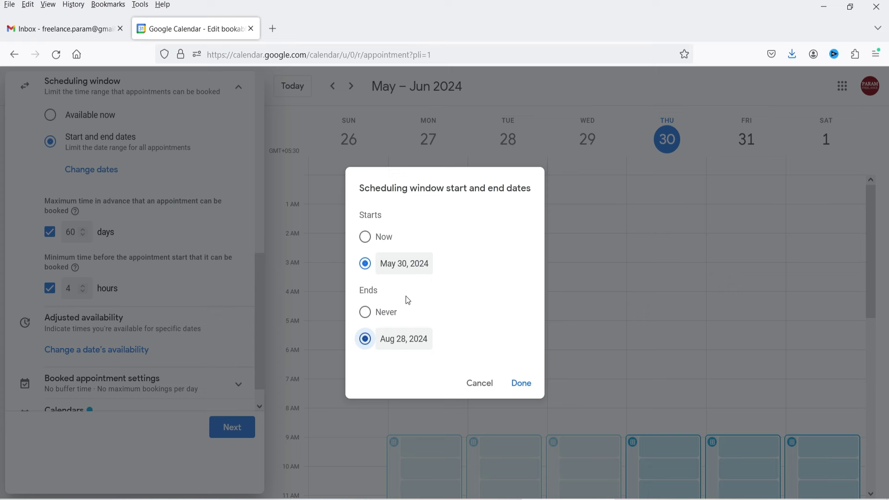
{"action": "left_click", "coordinate": [478, 383]}
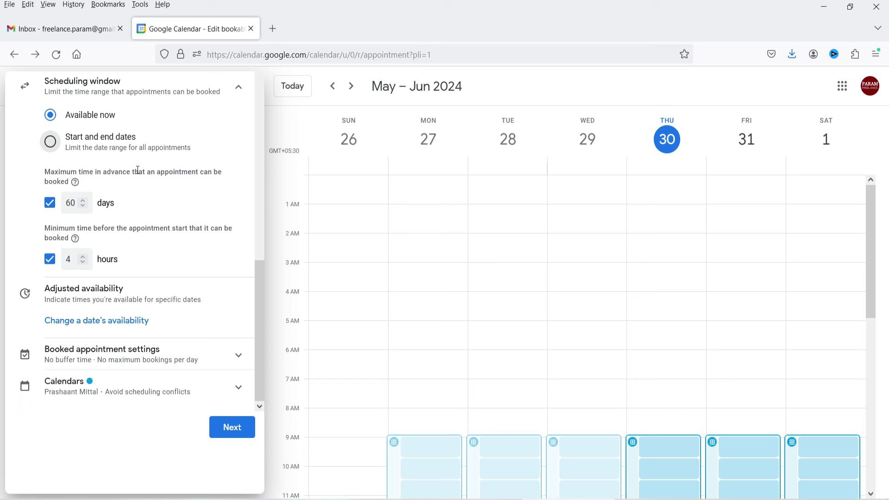
Step: Change the maximum advance booking to 30 days and minimum notice to 6 hours
{"action": "left_click_drag", "start_coordinate": [71, 203], "coordinate": [66, 204]}
{"action": "type", "text": "3"}
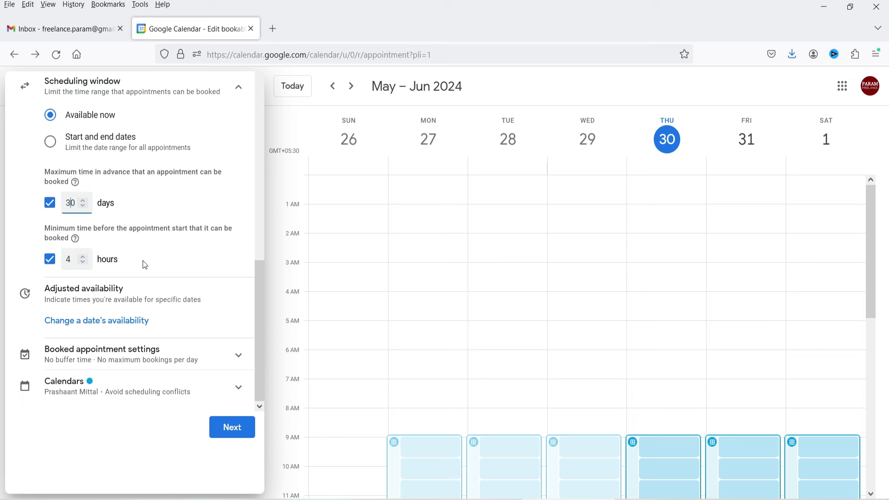
{"action": "left_click", "coordinate": [72, 258]}
{"action": "double_click", "coordinate": [68, 258]}
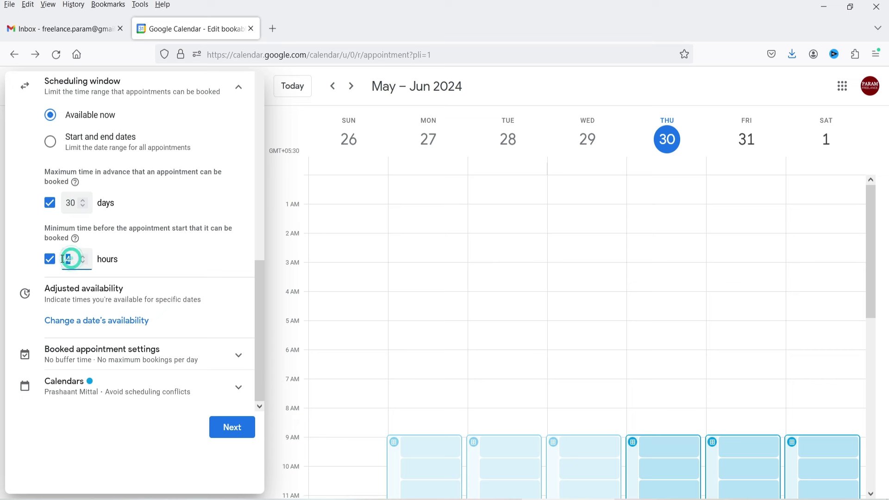
{"action": "type", "text": "6"}
{"action": "left_click", "coordinate": [157, 257]}
Step: Open the adjusted availability date picker and close it without choosing a date
{"action": "left_click", "coordinate": [135, 322]}
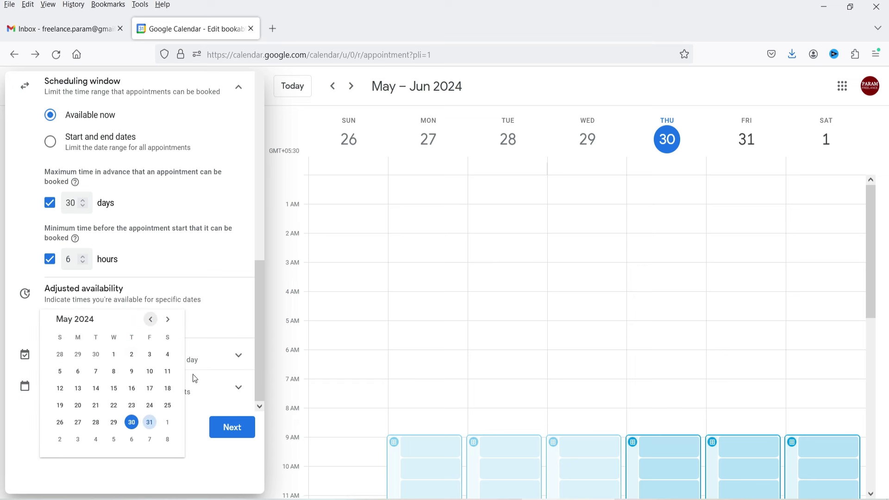
{"action": "left_click", "coordinate": [210, 312]}
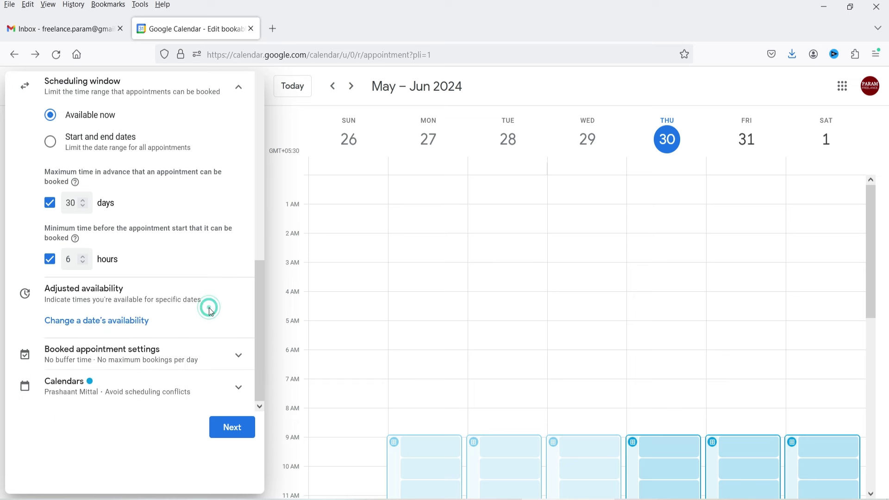
{"action": "left_click", "coordinate": [155, 362]}
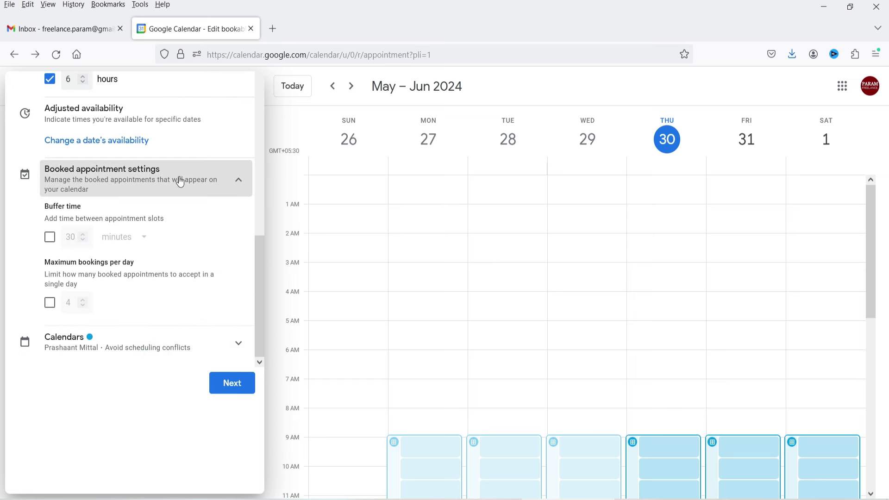
Step: Enable a 15-minute buffer time between appointments and expand the Calendars section
{"action": "left_click", "coordinate": [50, 237]}
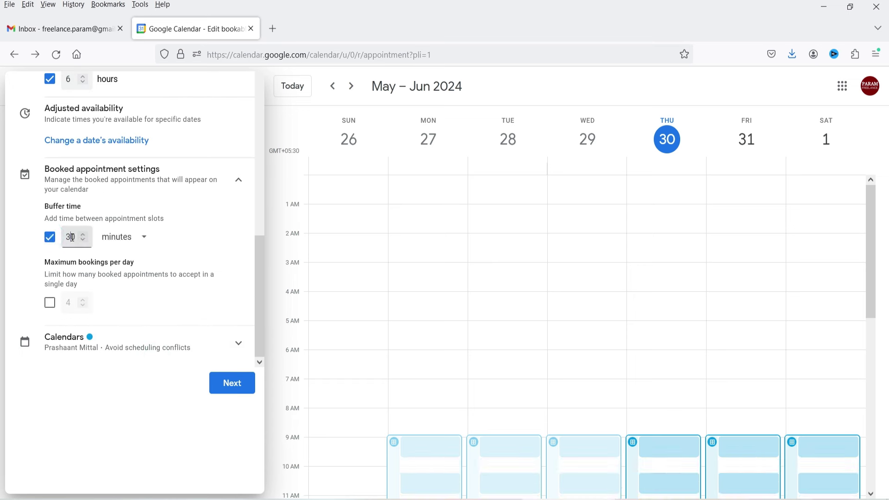
{"action": "type", "text": "15"}
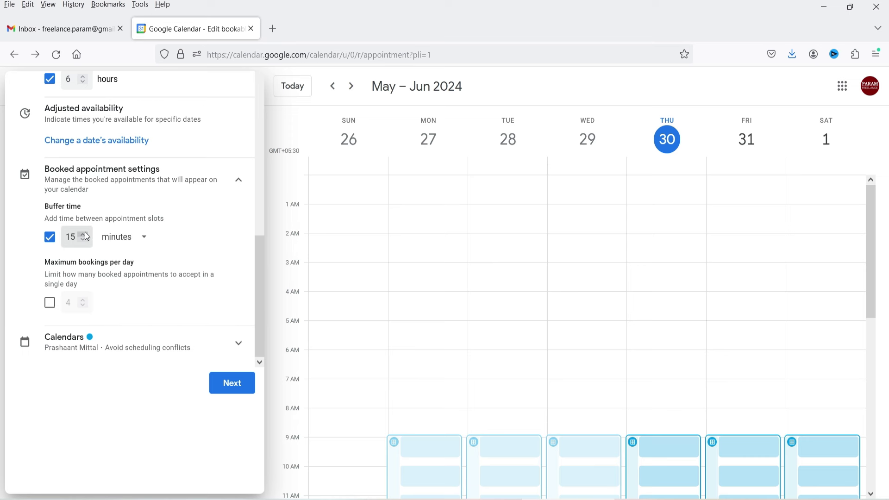
{"action": "key", "text": "Tab"}
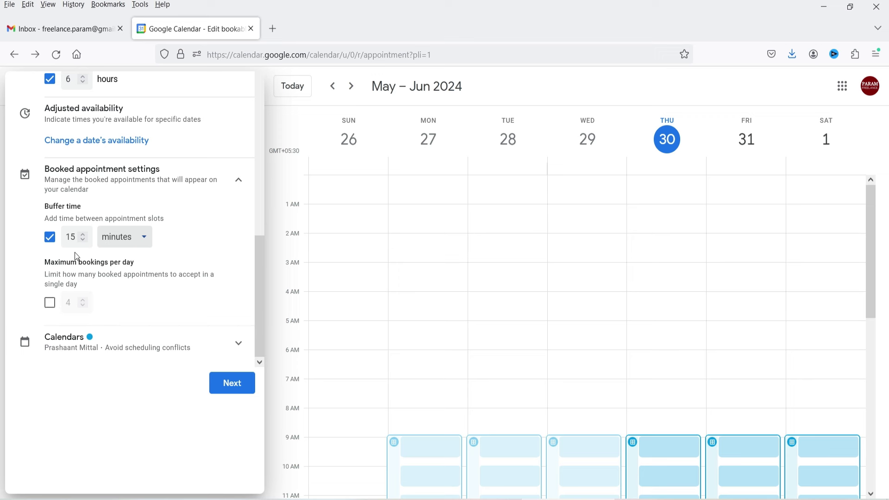
{"action": "left_click", "coordinate": [143, 354]}
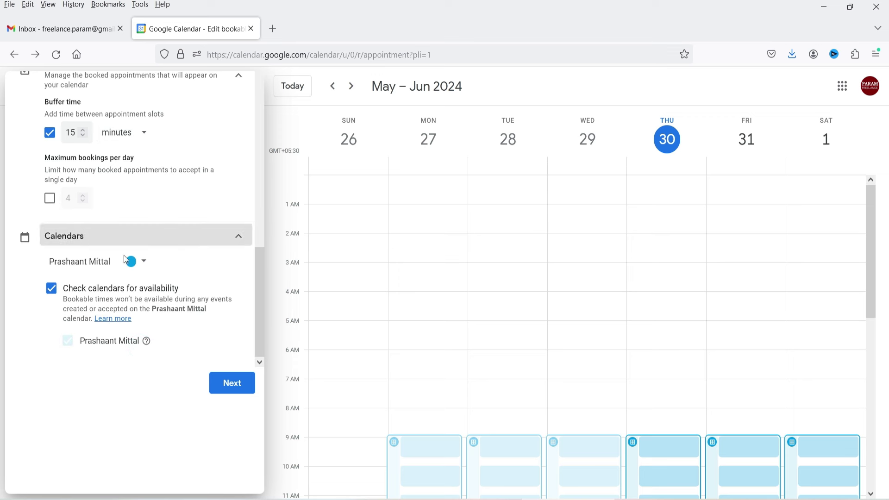
Step: Try Tomato red, then settle on Basil green as the schedule's colour
{"action": "left_click", "coordinate": [143, 271]}
{"action": "left_click", "coordinate": [133, 261]}
{"action": "left_click", "coordinate": [133, 261]}
{"action": "left_click", "coordinate": [133, 268]}
{"action": "left_click", "coordinate": [134, 261]}
{"action": "left_click", "coordinate": [145, 291]}
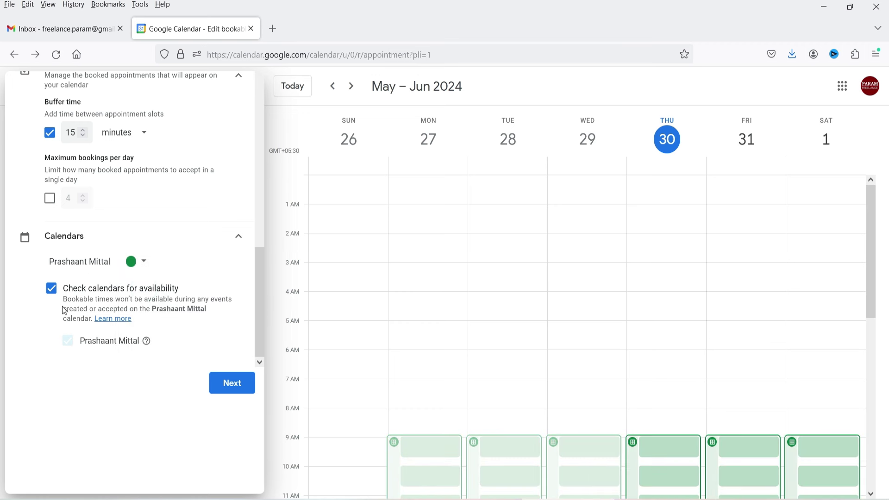
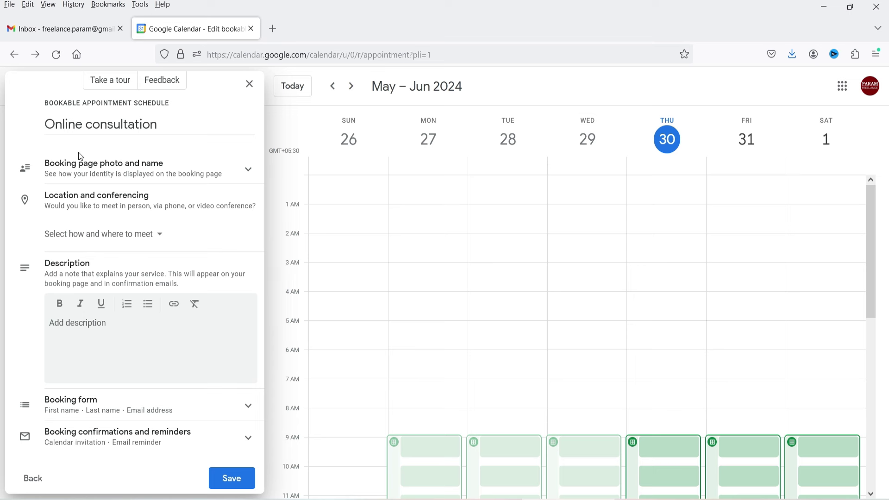
Step: Show the booking page photo and name details and set the meeting location to Phone call
{"action": "left_click", "coordinate": [151, 175]}
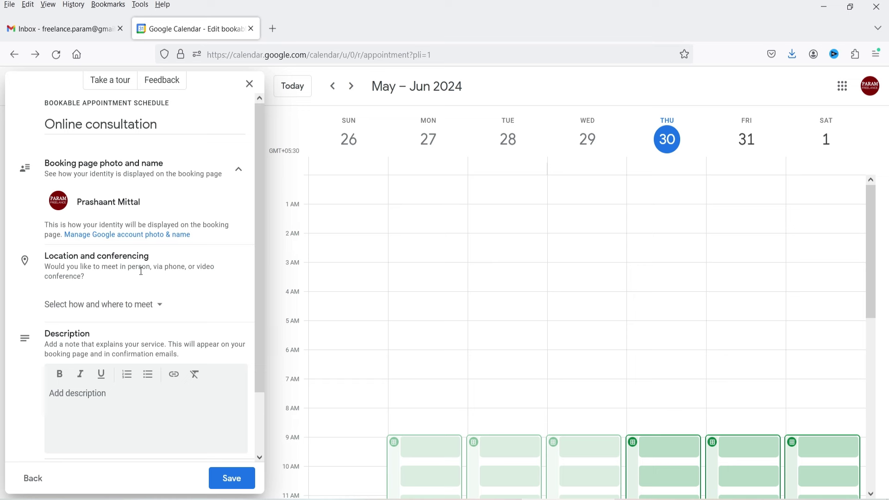
{"action": "left_click", "coordinate": [161, 309]}
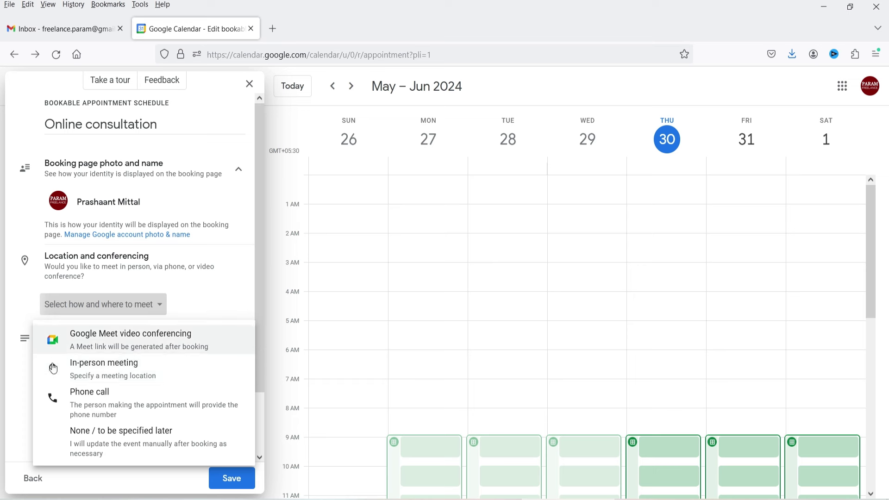
{"action": "left_click", "coordinate": [97, 409]}
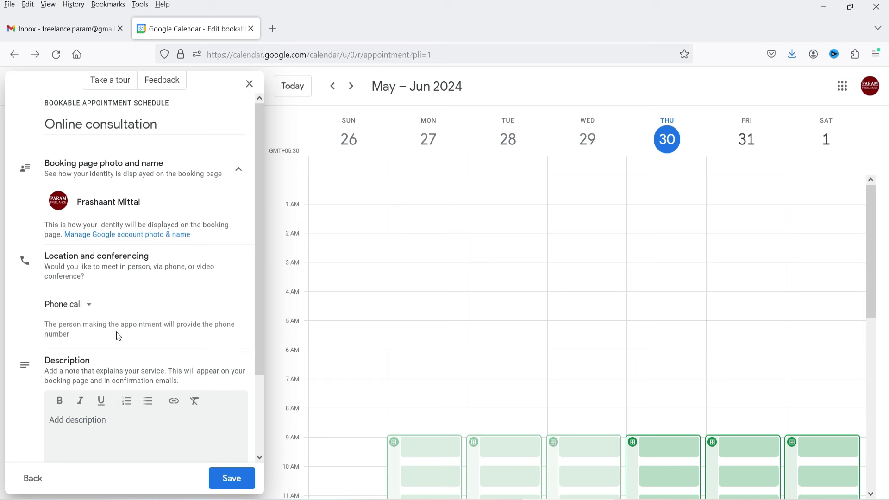
{"action": "left_click", "coordinate": [79, 310]}
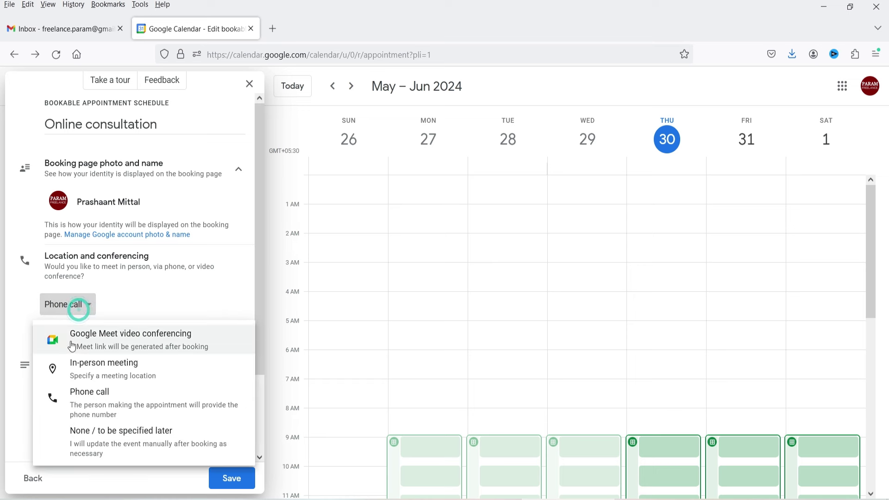
{"action": "left_click", "coordinate": [104, 368]}
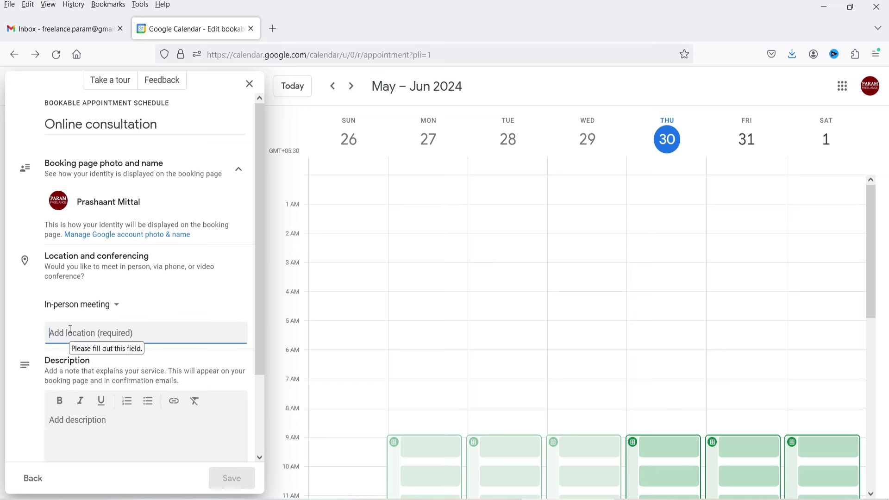
{"action": "left_click", "coordinate": [103, 310]}
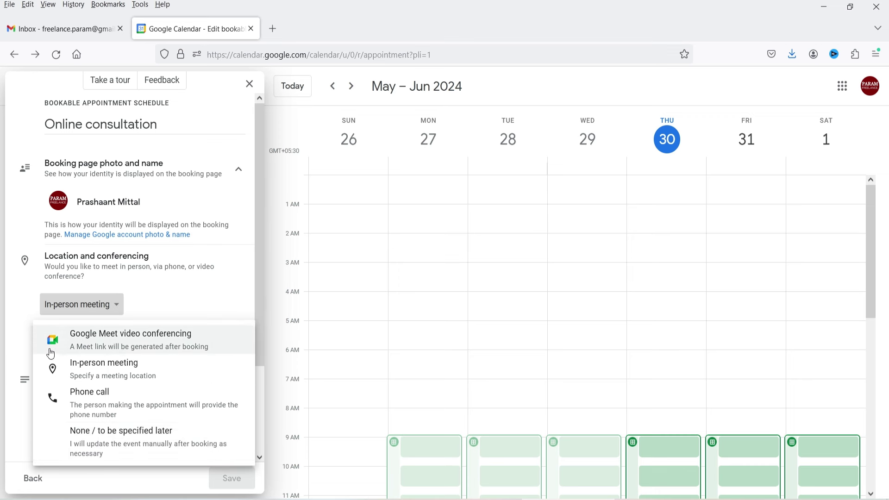
{"action": "left_click", "coordinate": [46, 404]}
{"action": "scroll", "coordinate": [142, 262], "scroll_direction": "down", "scroll_amount": 2}
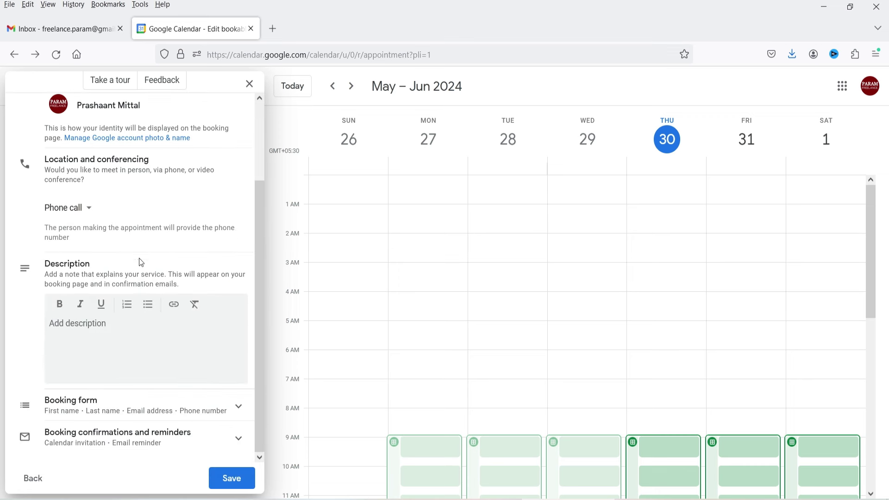
Step: Enter the description 'This is a demo appointment booking.' and add a custom Message booking-form field
{"action": "left_click", "coordinate": [113, 325]}
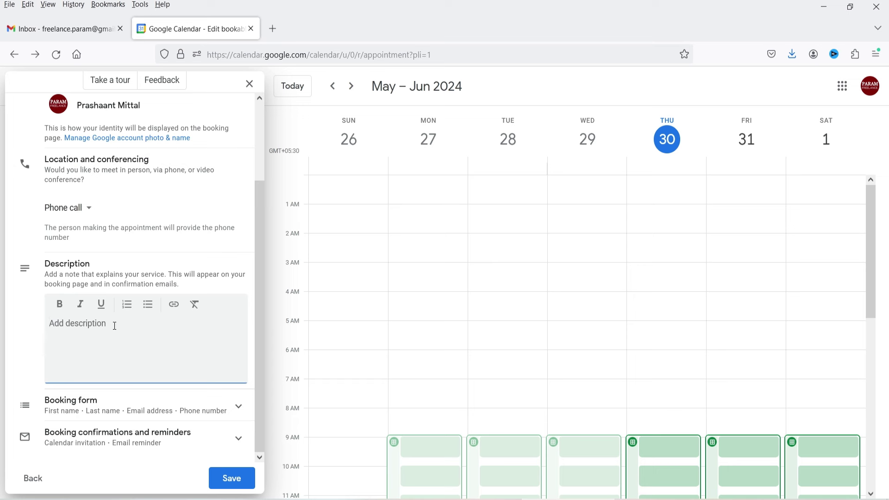
{"action": "type", "text": "This is a demo appointment booking."}
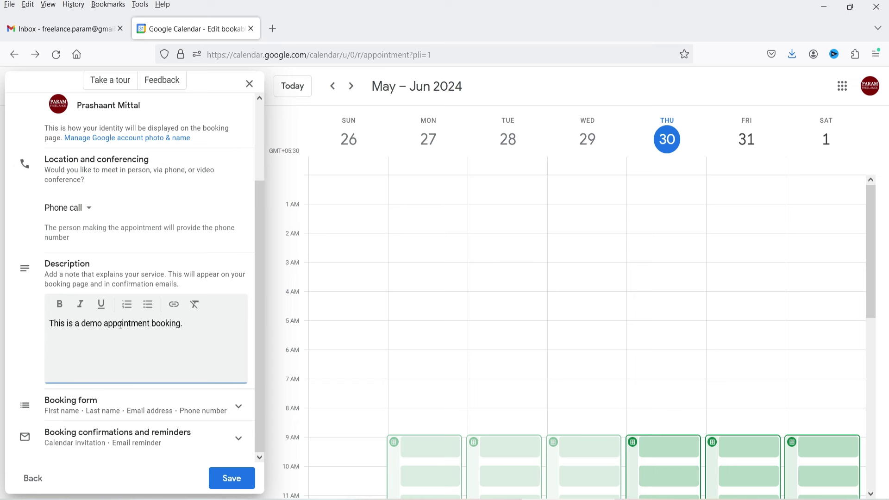
{"action": "left_click", "coordinate": [123, 411]}
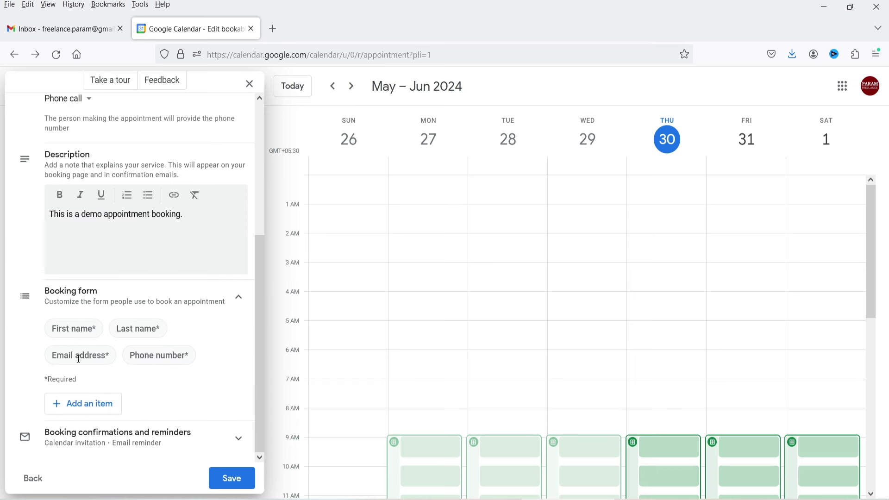
{"action": "left_click", "coordinate": [105, 407]}
{"action": "left_click", "coordinate": [402, 251]}
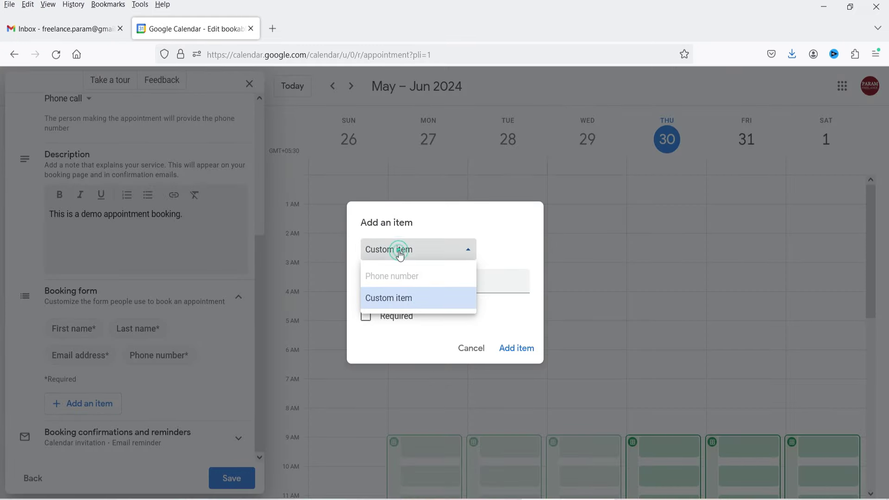
{"action": "left_click", "coordinate": [402, 298]}
{"action": "left_click", "coordinate": [448, 280]}
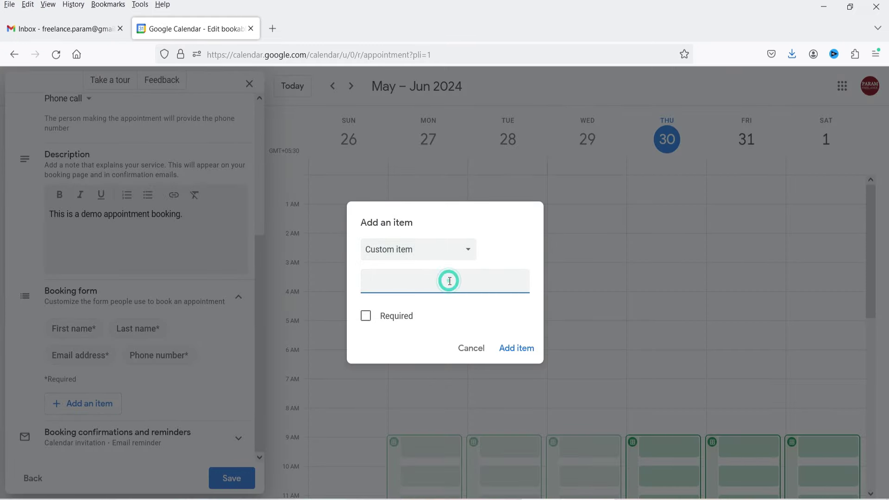
{"action": "type", "text": "Message"}
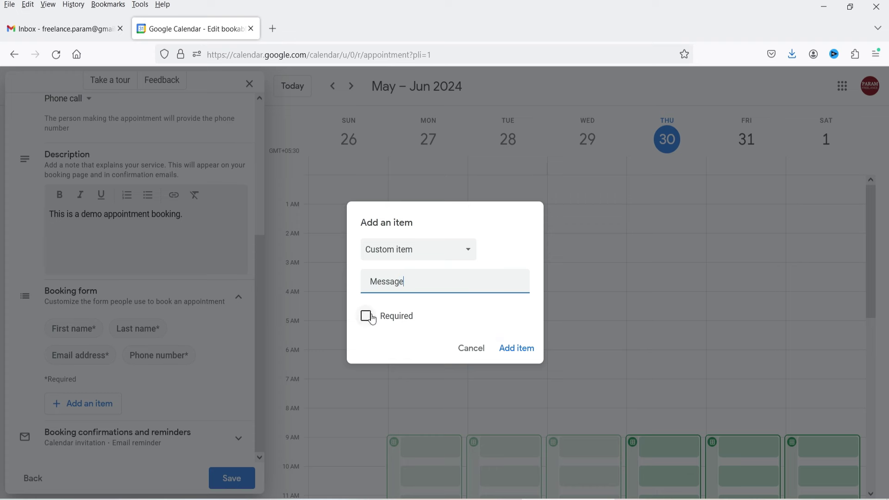
{"action": "left_click", "coordinate": [524, 354]}
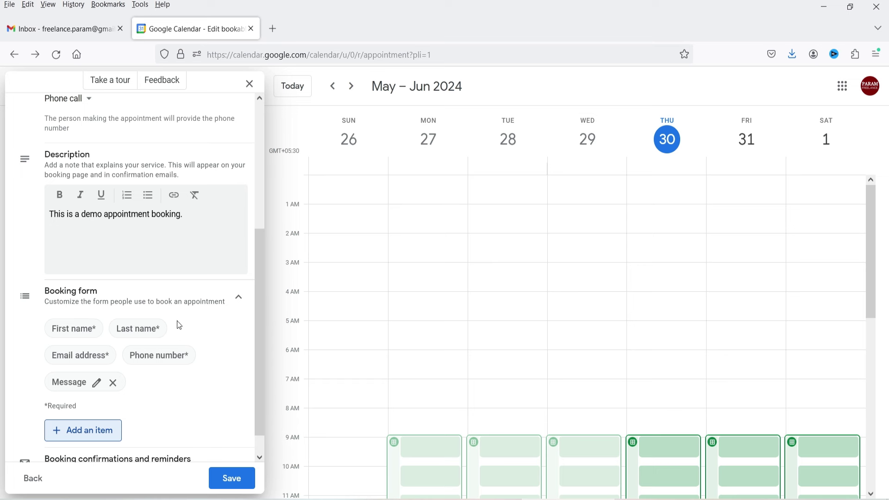
Step: Save the Online consultation appointment schedule
{"action": "scroll", "coordinate": [186, 323], "scroll_direction": "down", "scroll_amount": 1}
{"action": "scroll", "coordinate": [176, 329], "scroll_direction": "down", "scroll_amount": 2}
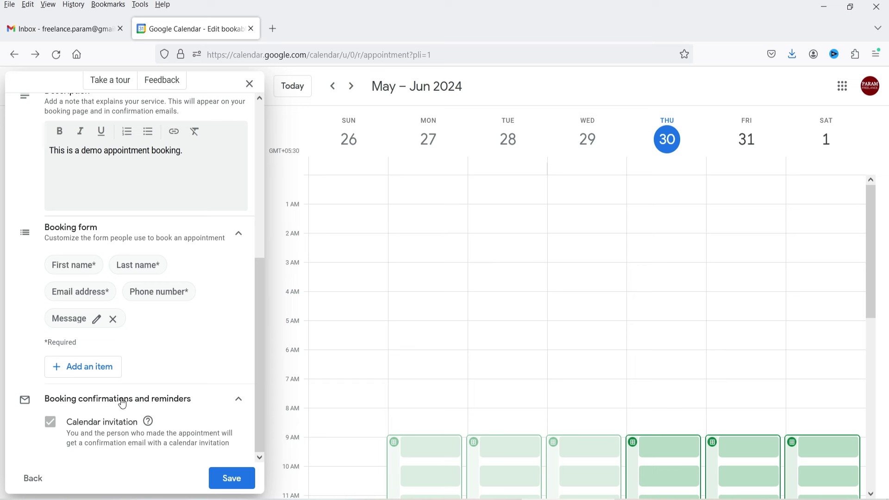
{"action": "left_click", "coordinate": [236, 482]}
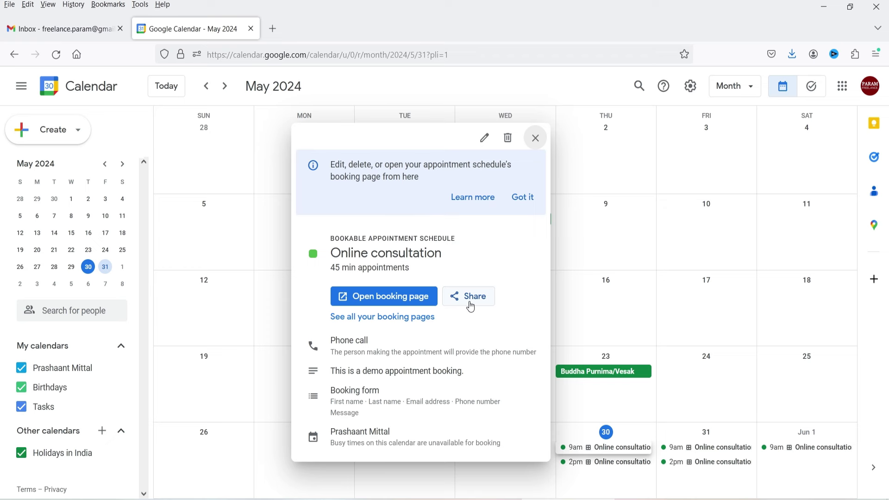
{"action": "left_click", "coordinate": [345, 297]}
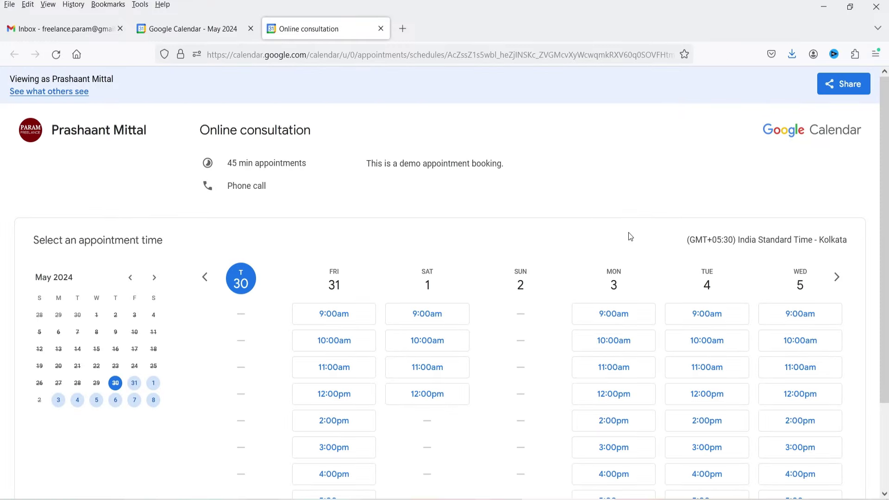
{"action": "scroll", "coordinate": [778, 212], "scroll_direction": "down", "scroll_amount": 3}
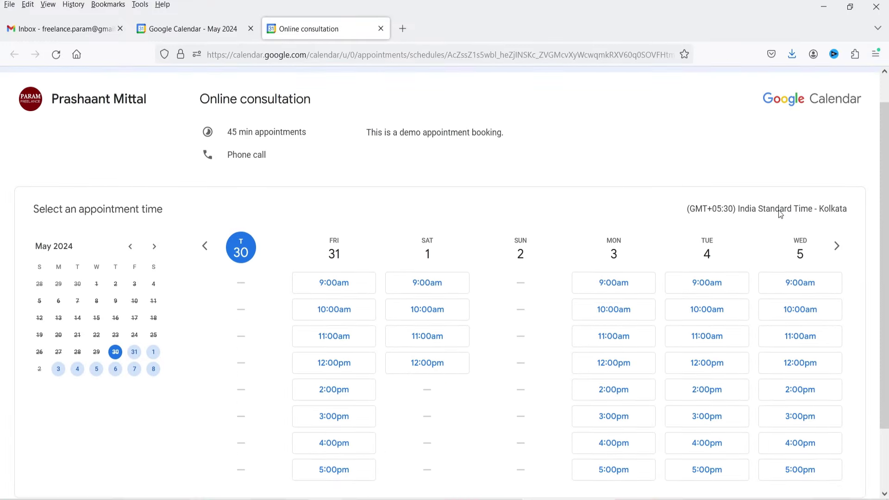
{"action": "scroll", "coordinate": [777, 219], "scroll_direction": "up", "scroll_amount": 3}
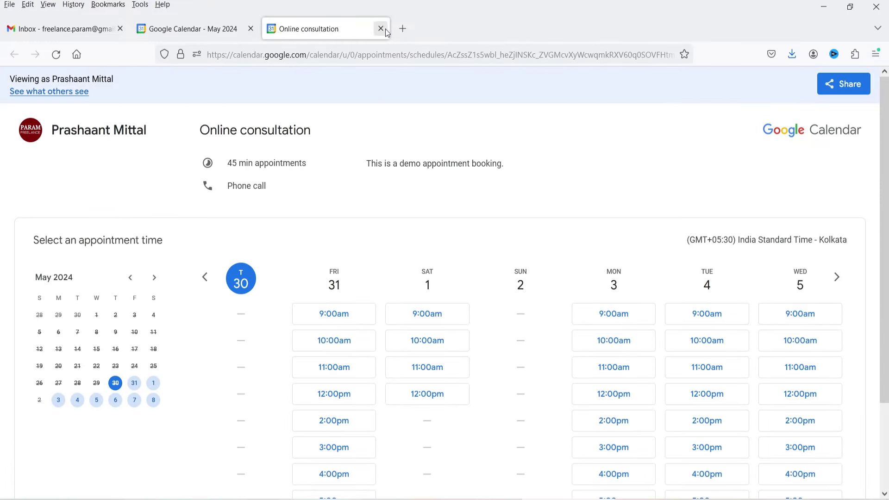
{"action": "left_click", "coordinate": [380, 28]}
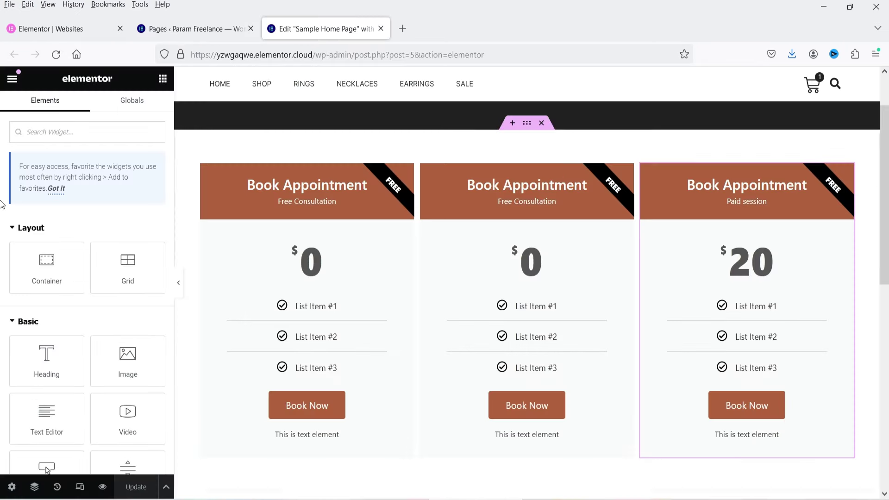
{"action": "scroll", "coordinate": [433, 256], "scroll_direction": "down", "scroll_amount": 3}
{"action": "scroll", "coordinate": [463, 218], "scroll_direction": "up", "scroll_amount": 3}
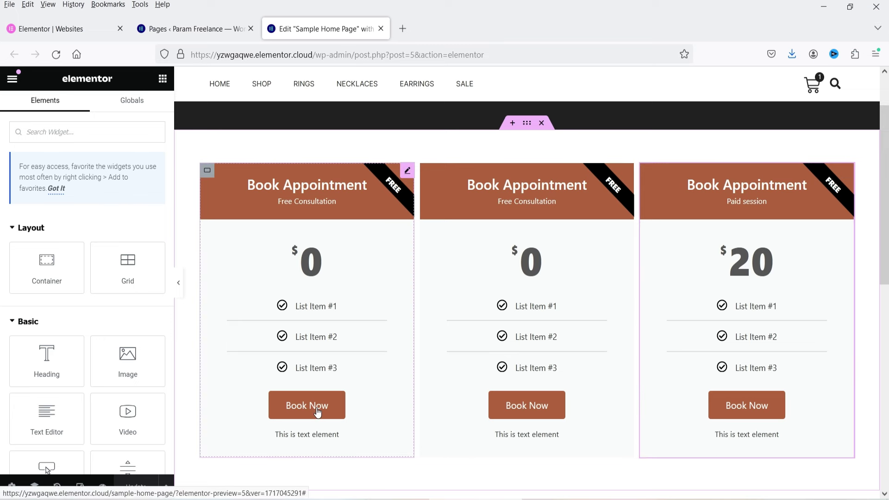
{"action": "left_click", "coordinate": [405, 176]}
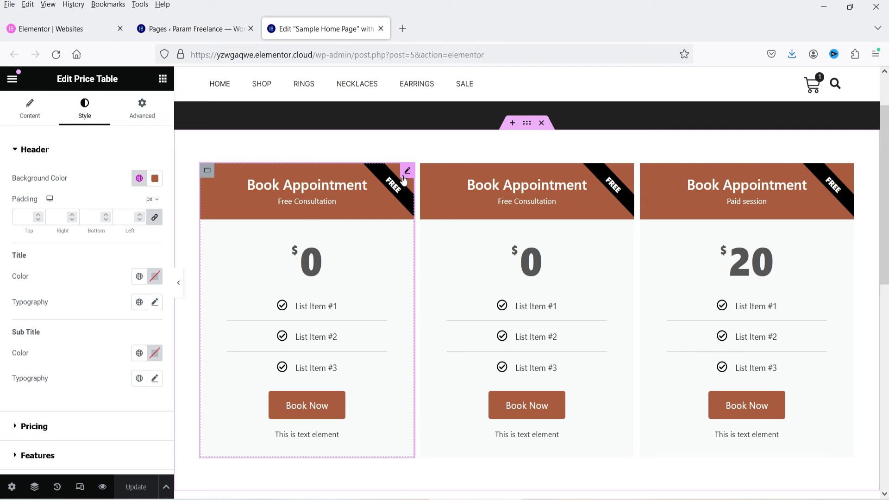
{"action": "left_click", "coordinate": [163, 79]}
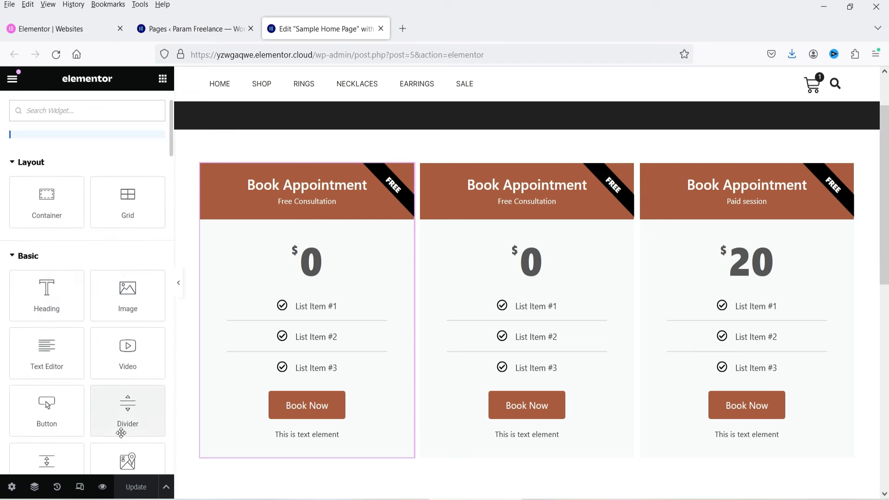
{"action": "left_click_drag", "start_coordinate": [40, 407], "coordinate": [387, 454]}
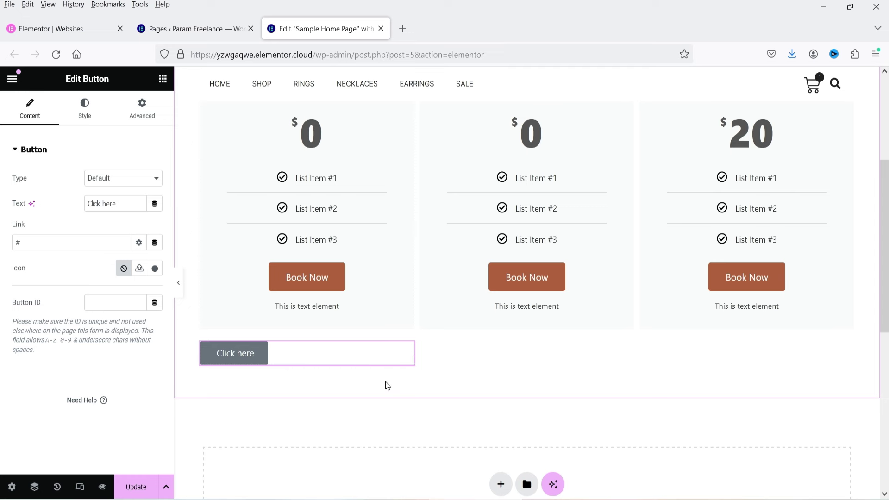
{"action": "right_click", "coordinate": [409, 357]}
{"action": "left_click", "coordinate": [453, 485]}
Step: Create a new WordPress page titled 'Book Appointment'
{"action": "left_click", "coordinate": [192, 29]}
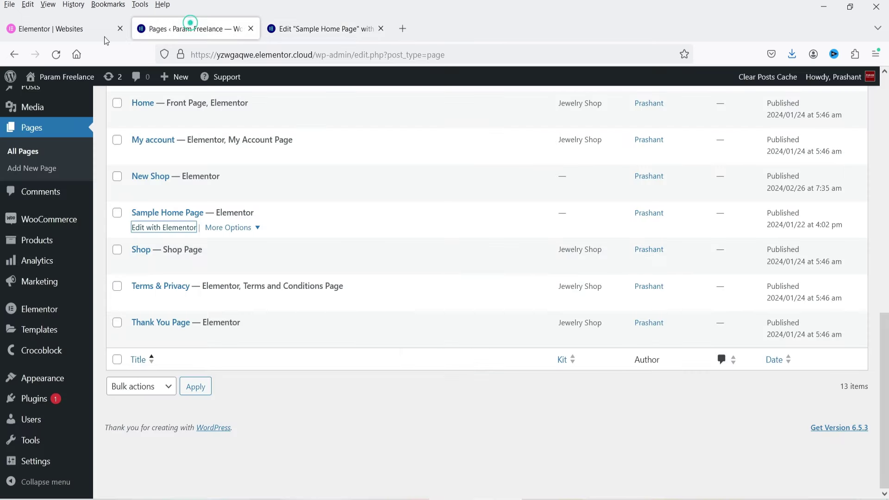
{"action": "scroll", "coordinate": [367, 297], "scroll_direction": "up", "scroll_amount": 5}
{"action": "scroll", "coordinate": [230, 181], "scroll_direction": "up", "scroll_amount": 5}
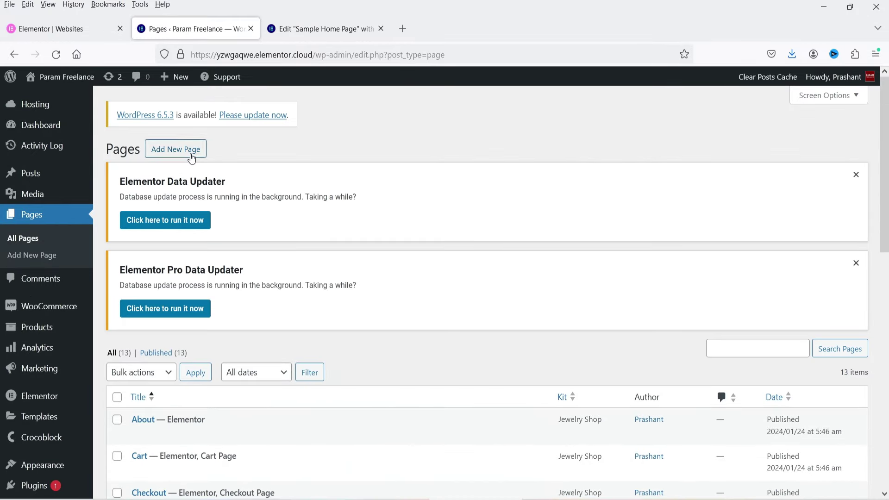
{"action": "right_click", "coordinate": [192, 155]}
{"action": "left_click", "coordinate": [232, 168]}
{"action": "left_click", "coordinate": [324, 29]}
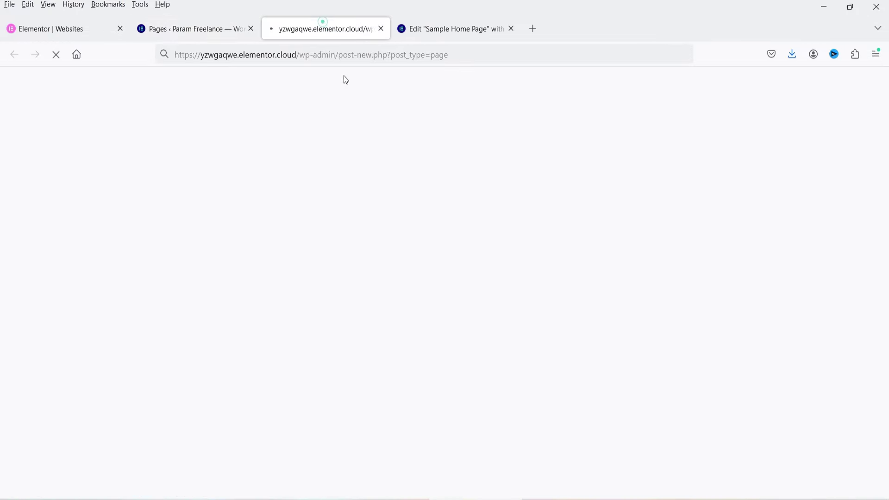
{"action": "type", "text": "B"}
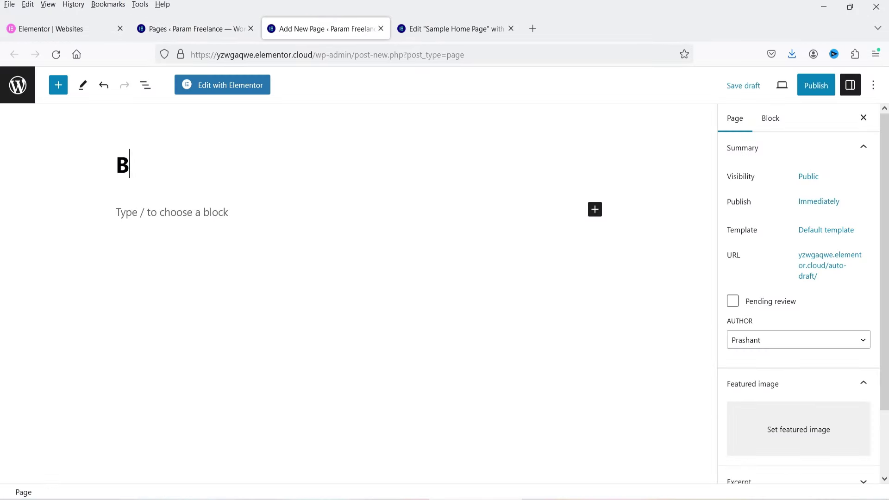
{"action": "type", "text": "ook Appointment"}
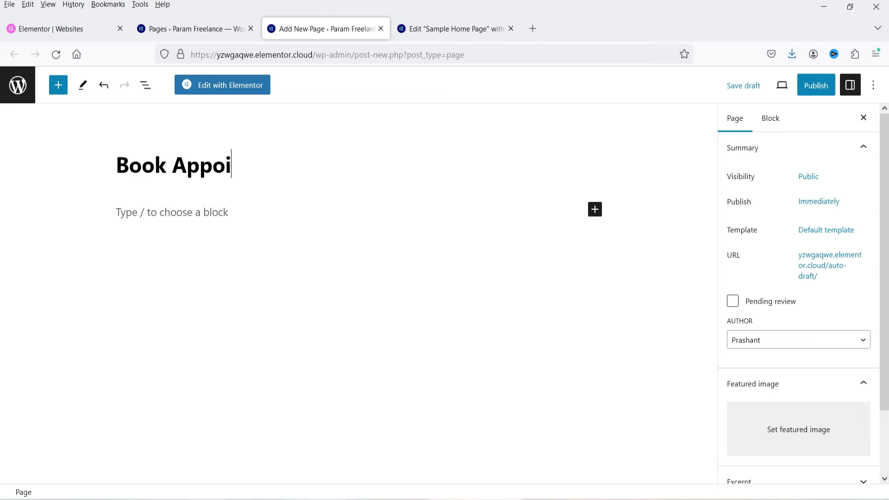
Step: Set the page template to Elementor Full Width and publish the page
{"action": "left_click", "coordinate": [829, 230]}
{"action": "left_click", "coordinate": [797, 320]}
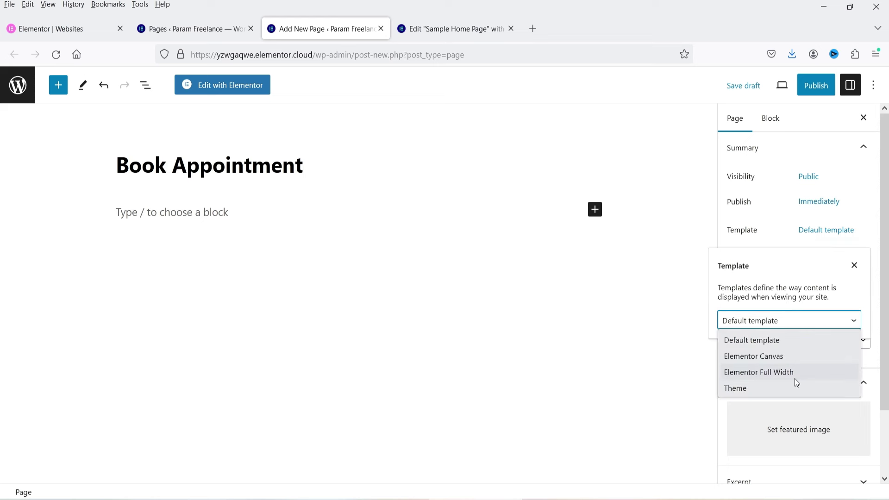
{"action": "left_click", "coordinate": [796, 371]}
{"action": "left_click", "coordinate": [808, 87]}
{"action": "left_click", "coordinate": [789, 93]}
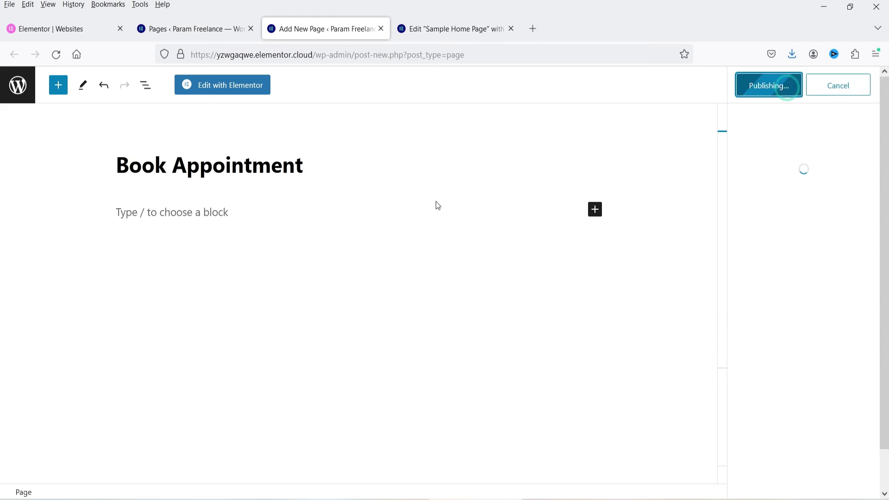
Step: Open the page in Elementor and add a single-column Flexbox container
{"action": "left_click", "coordinate": [240, 85]}
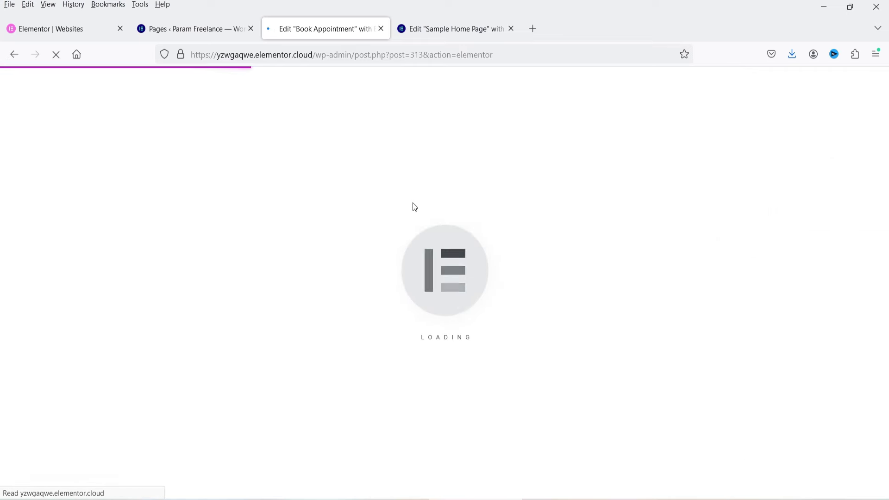
{"action": "left_click", "coordinate": [495, 201]}
{"action": "left_click", "coordinate": [483, 247]}
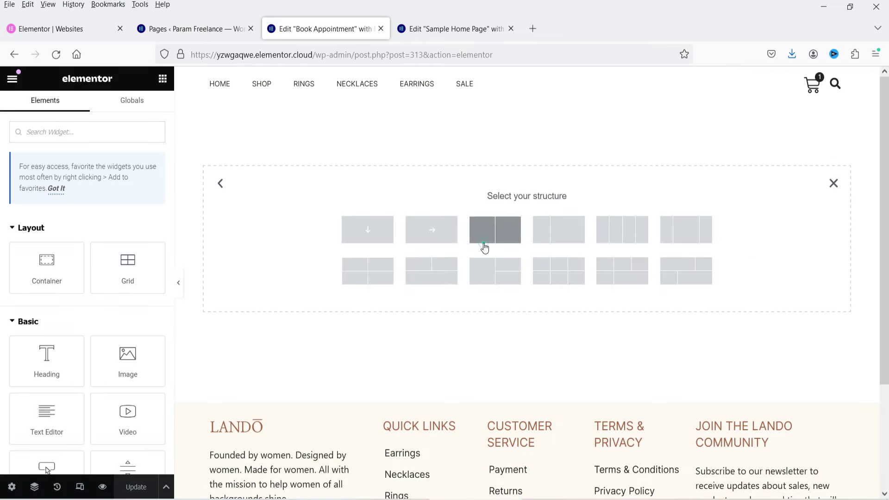
{"action": "left_click", "coordinate": [374, 237]}
Step: Add a 'Book Appointment' heading to the container and give the container 60 px top padding
{"action": "left_click", "coordinate": [162, 78]}
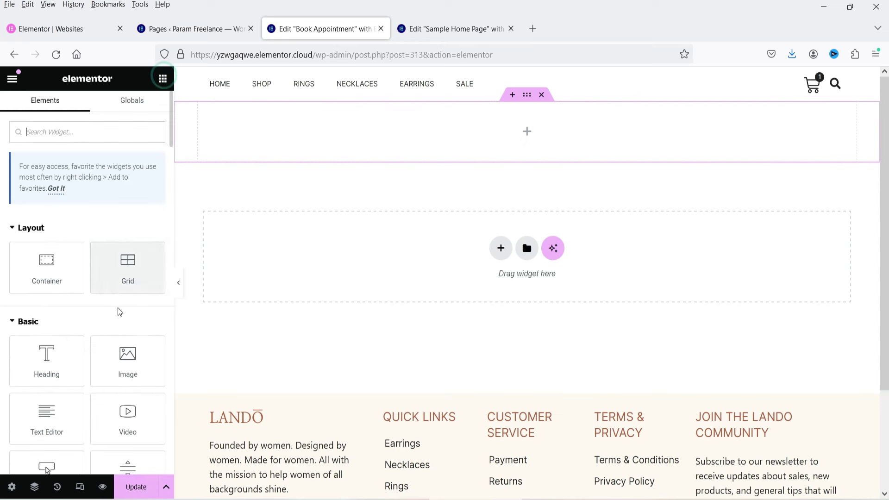
{"action": "left_click_drag", "start_coordinate": [43, 357], "coordinate": [471, 139]}
{"action": "type", "text": "Book Appointment"}
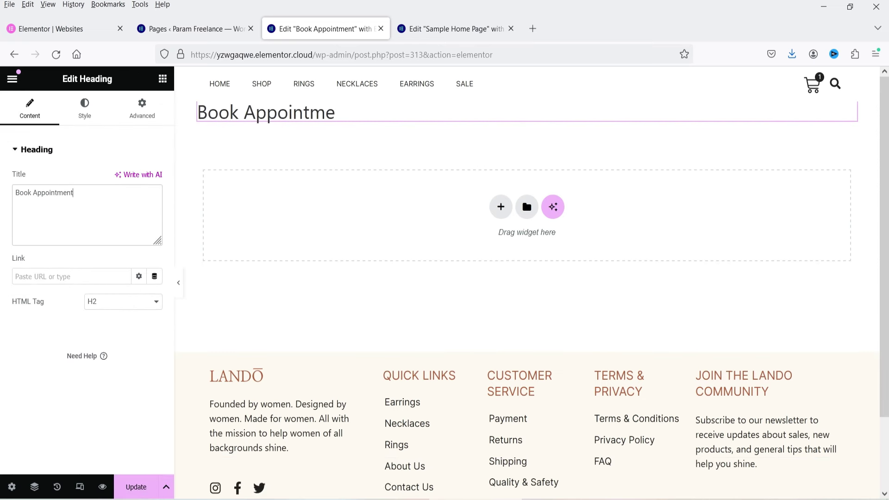
{"action": "left_click", "coordinate": [527, 95]}
{"action": "left_click", "coordinate": [155, 239]}
{"action": "left_click", "coordinate": [24, 239]}
{"action": "type", "text": "60"}
{"action": "left_click", "coordinate": [82, 236]}
Step: Centre the heading and place an HTML widget below it
{"action": "left_click", "coordinate": [278, 148]}
{"action": "left_click", "coordinate": [83, 106]}
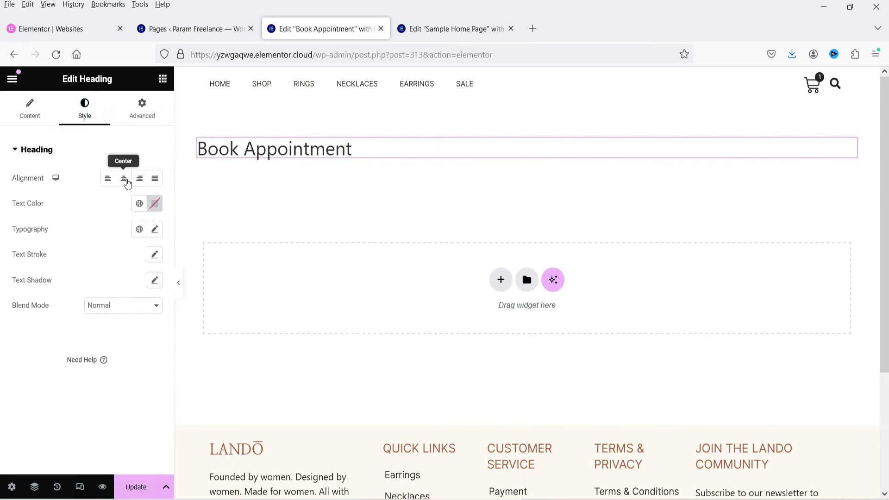
{"action": "left_click", "coordinate": [123, 178]}
{"action": "left_click", "coordinate": [162, 79]}
{"action": "left_click", "coordinate": [64, 132]}
{"action": "type", "text": "html"}
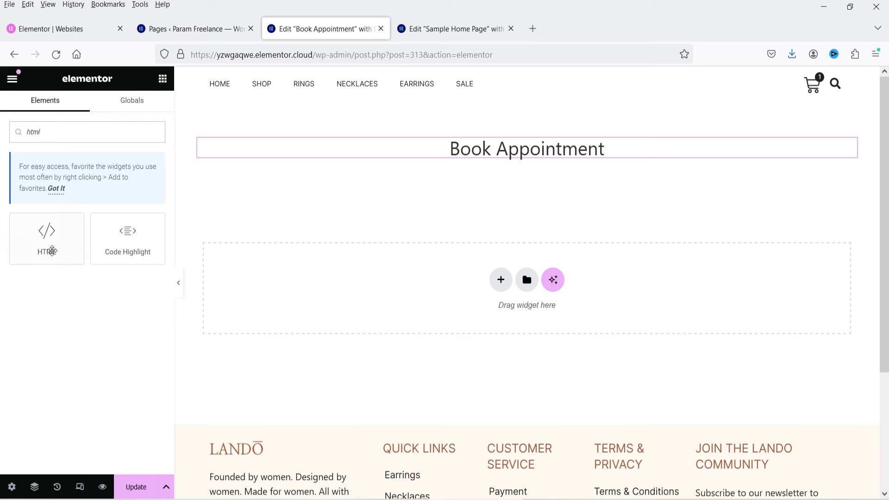
{"action": "left_click_drag", "start_coordinate": [46, 245], "coordinate": [527, 165]}
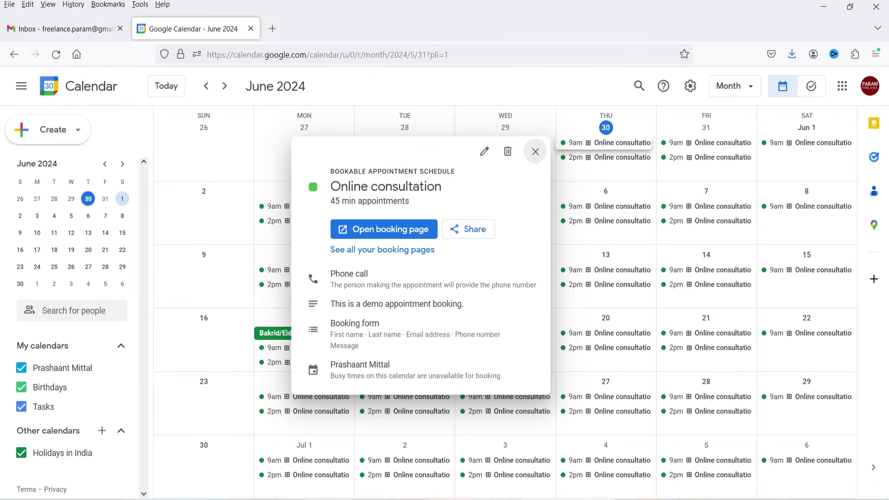
Step: Copy the Online consultation inline booking page embed code from the Share dialog's Website embed
{"action": "left_click", "coordinate": [467, 233]}
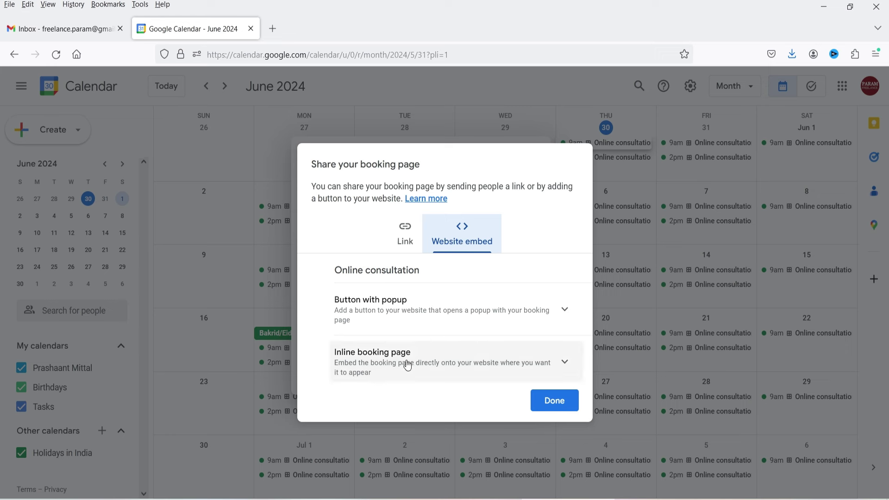
{"action": "left_click", "coordinate": [443, 354]}
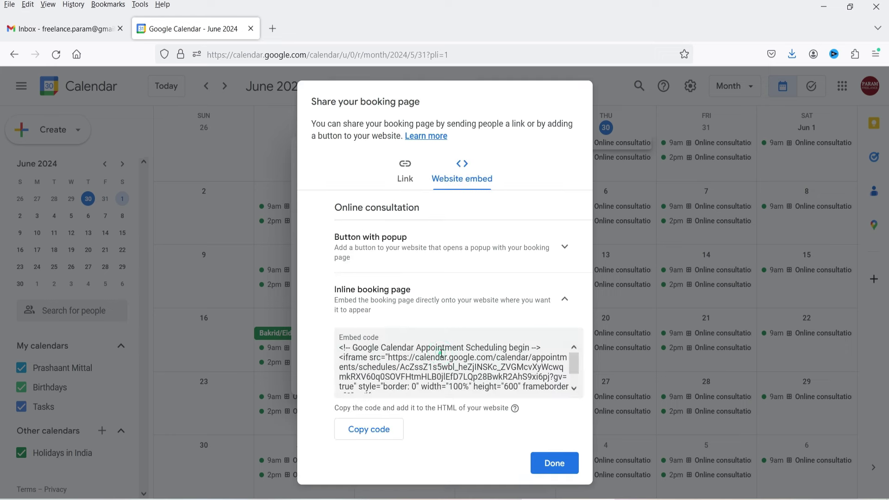
{"action": "left_click", "coordinate": [376, 431]}
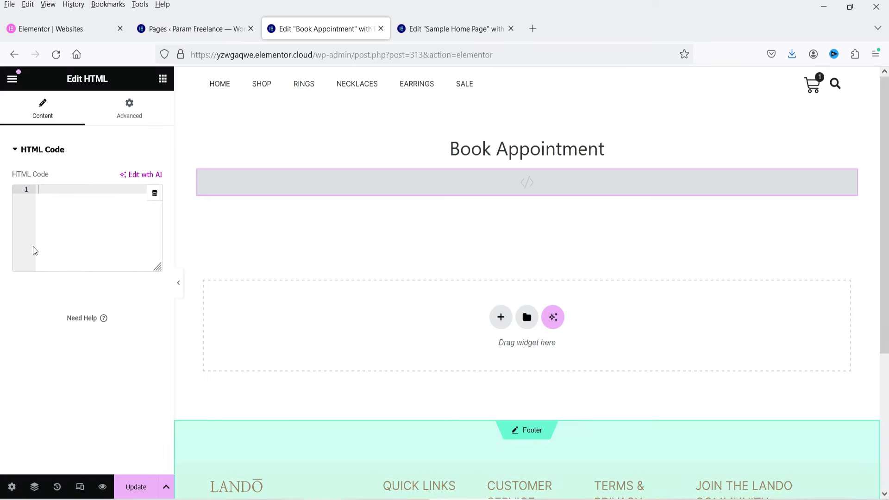
Step: Paste the Google Calendar embed code into the HTML widget and update the page
{"action": "left_click", "coordinate": [68, 204]}
{"action": "key", "text": "ctrl+v"}
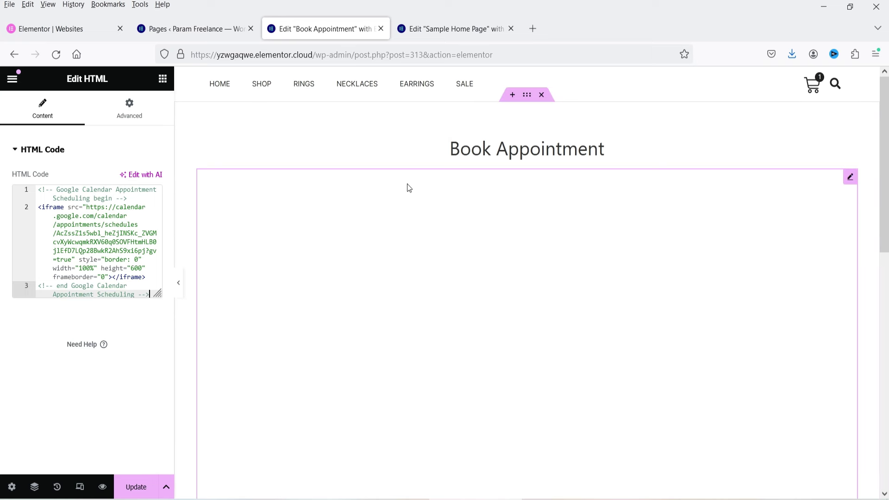
{"action": "left_click", "coordinate": [139, 487]}
{"action": "left_click", "coordinate": [11, 83]}
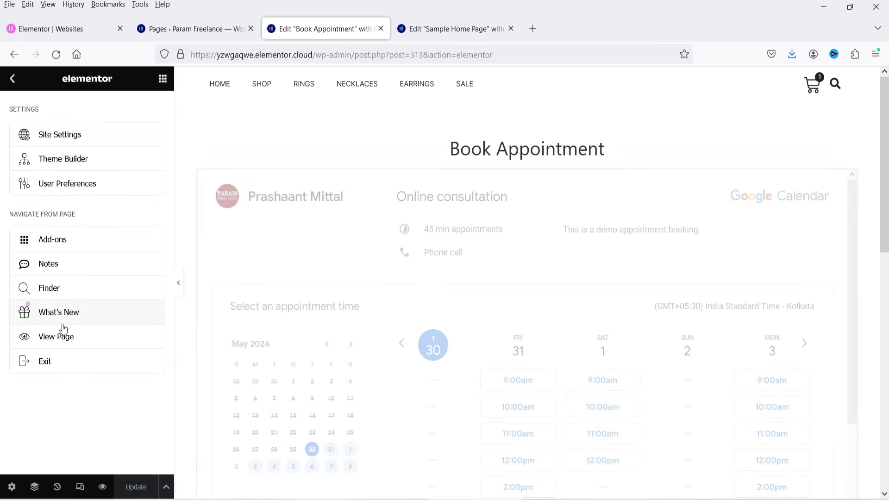
Step: Open the live Book Appointment page in a new tab to check the booking slots
{"action": "right_click", "coordinate": [66, 337]}
{"action": "left_click", "coordinate": [170, 129]}
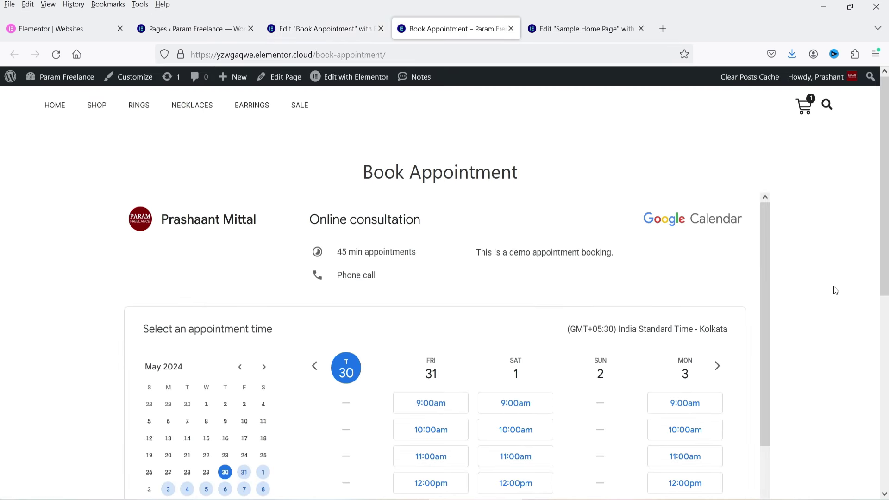
{"action": "scroll", "coordinate": [833, 287], "scroll_direction": "down", "scroll_amount": 3}
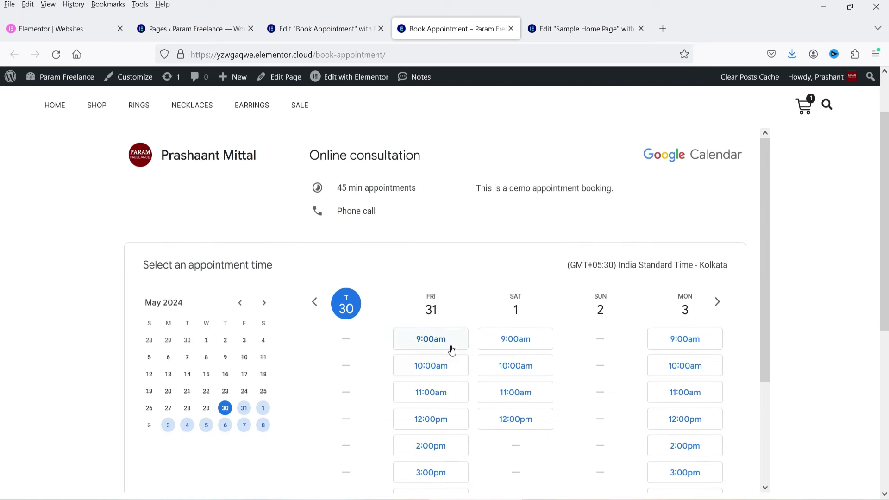
{"action": "left_click", "coordinate": [584, 28]}
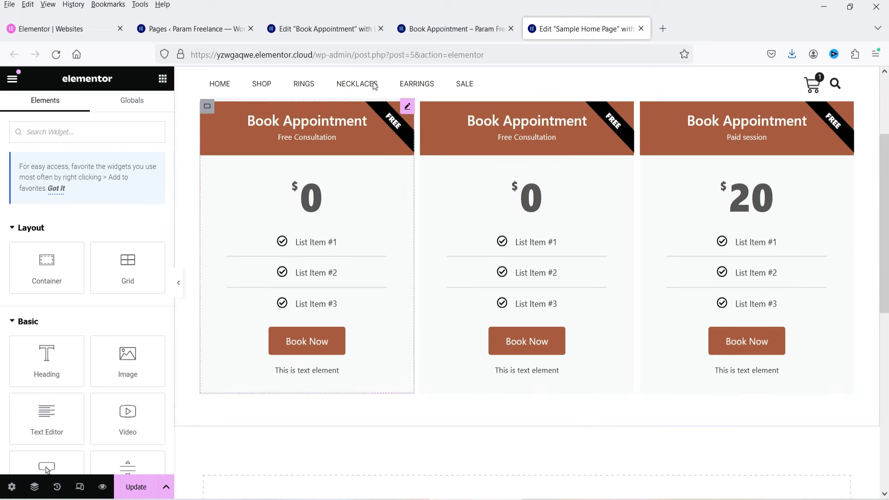
Step: Link the first price table's Book Now footer button to the Book Appointment page URL and update
{"action": "left_click", "coordinate": [430, 30]}
{"action": "left_click", "coordinate": [587, 31]}
{"action": "left_click", "coordinate": [402, 116]}
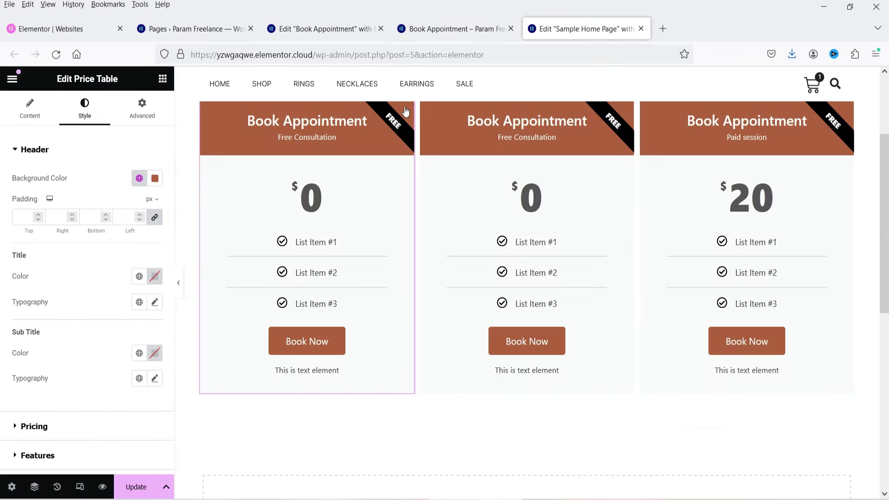
{"action": "left_click", "coordinate": [29, 107]}
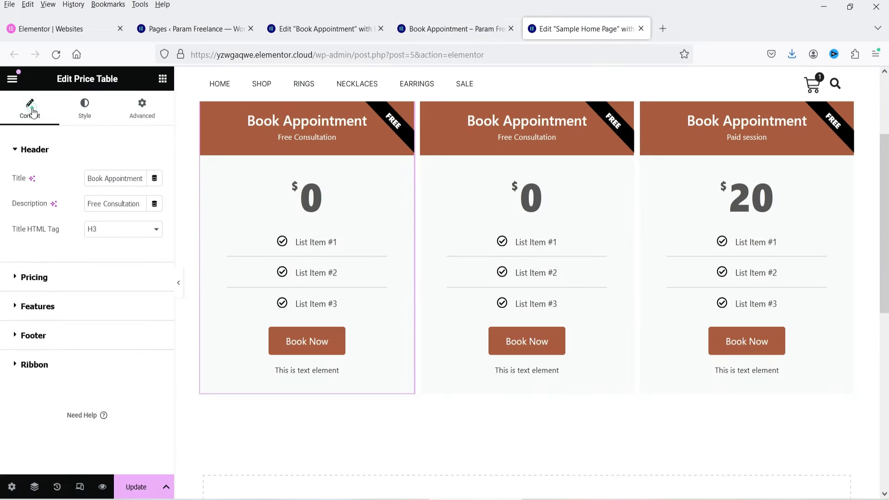
{"action": "left_click", "coordinate": [54, 337]}
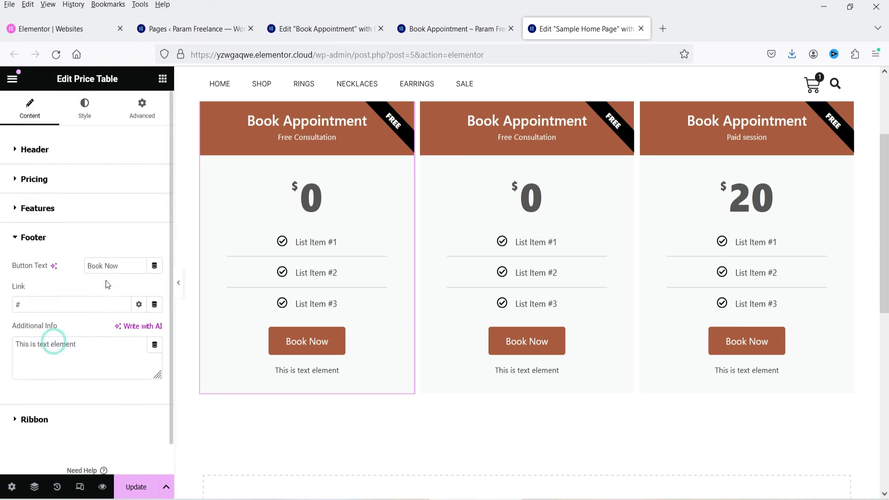
{"action": "left_click", "coordinate": [467, 27]}
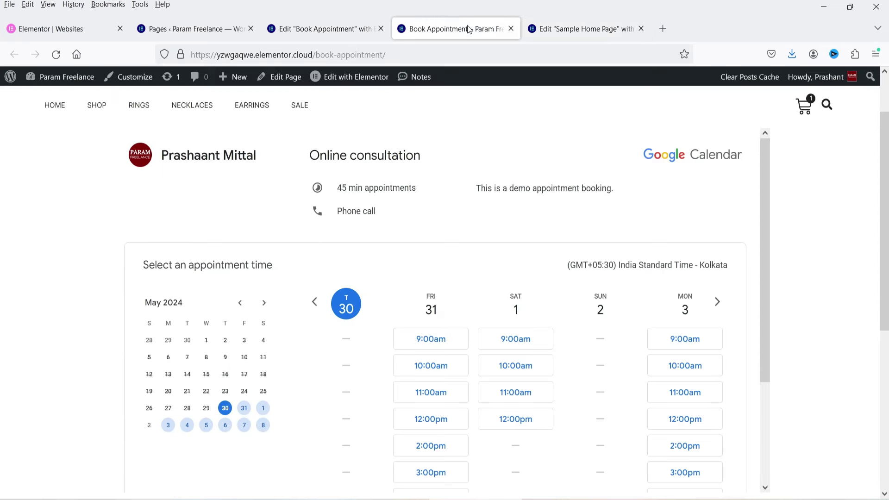
{"action": "left_click", "coordinate": [401, 54]}
{"action": "left_click", "coordinate": [581, 29]}
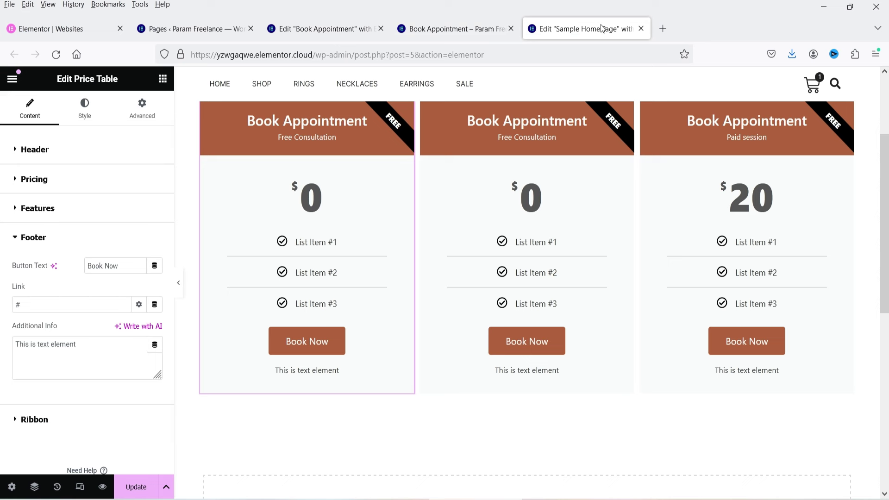
{"action": "double_click", "coordinate": [38, 300]}
{"action": "key", "text": "ctrl+v"}
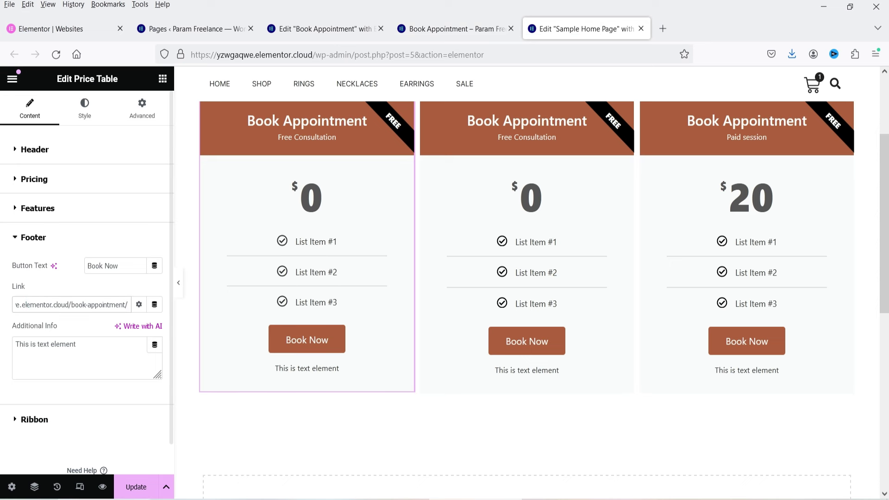
{"action": "left_click", "coordinate": [136, 487]}
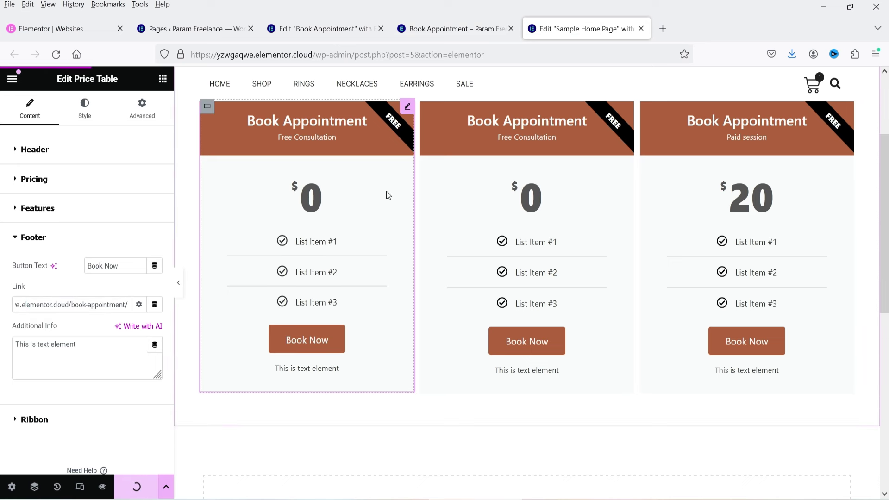
Step: Add a centred 'Book' button below the first price card, linked to the Book Appointment page
{"action": "left_click", "coordinate": [162, 79]}
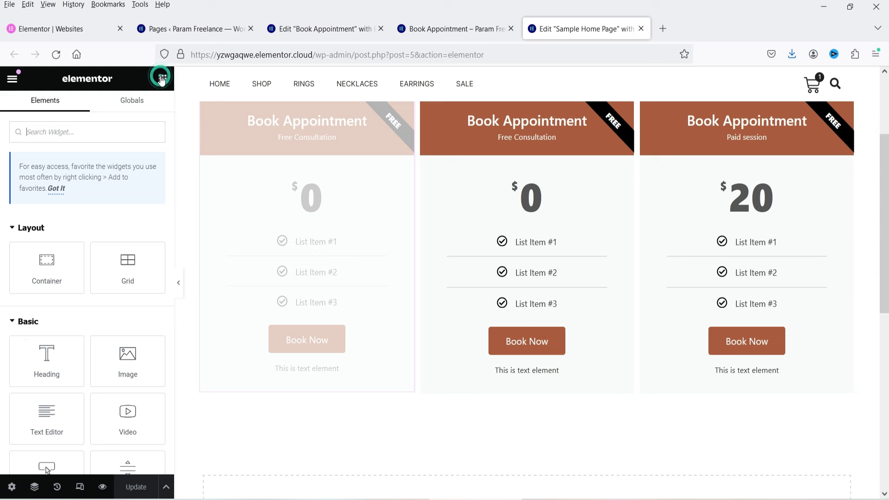
{"action": "scroll", "coordinate": [88, 277], "scroll_direction": "down", "scroll_amount": 4}
{"action": "left_click_drag", "start_coordinate": [45, 278], "coordinate": [280, 385]}
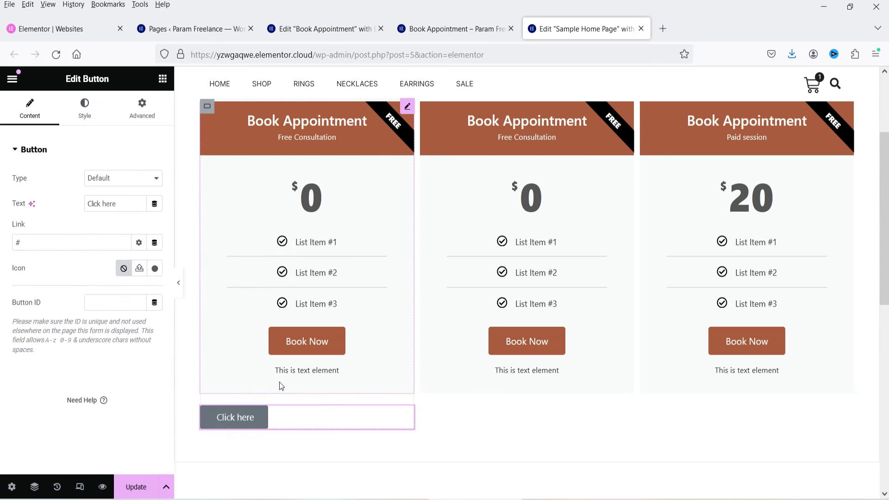
{"action": "triple_click", "coordinate": [123, 202]}
{"action": "type", "text": "Book"}
{"action": "triple_click", "coordinate": [49, 237]}
{"action": "key", "text": "ctrl+v"}
{"action": "left_click", "coordinate": [85, 111]}
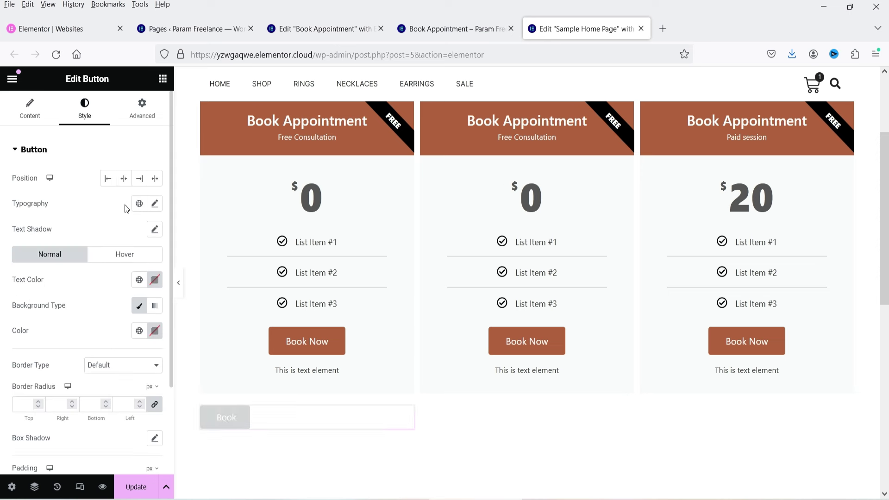
{"action": "left_click", "coordinate": [124, 178]}
{"action": "left_click", "coordinate": [134, 488]}
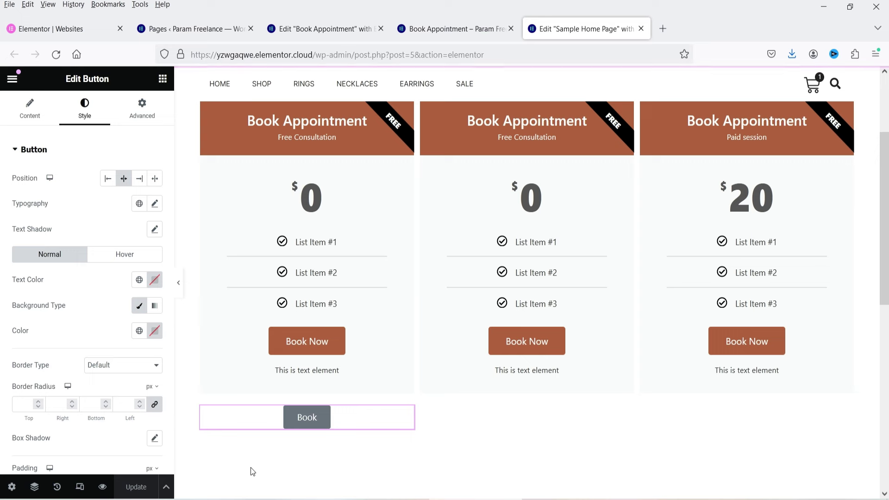
Step: Open the live home page in a new tab and test its Book button
{"action": "left_click", "coordinate": [12, 79]}
{"action": "right_click", "coordinate": [53, 337]}
{"action": "left_click", "coordinate": [96, 127]}
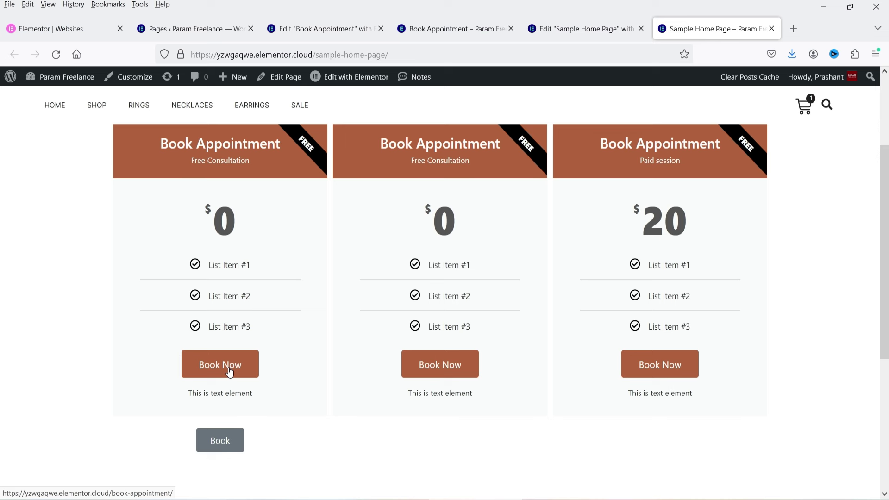
{"action": "left_click", "coordinate": [223, 443]}
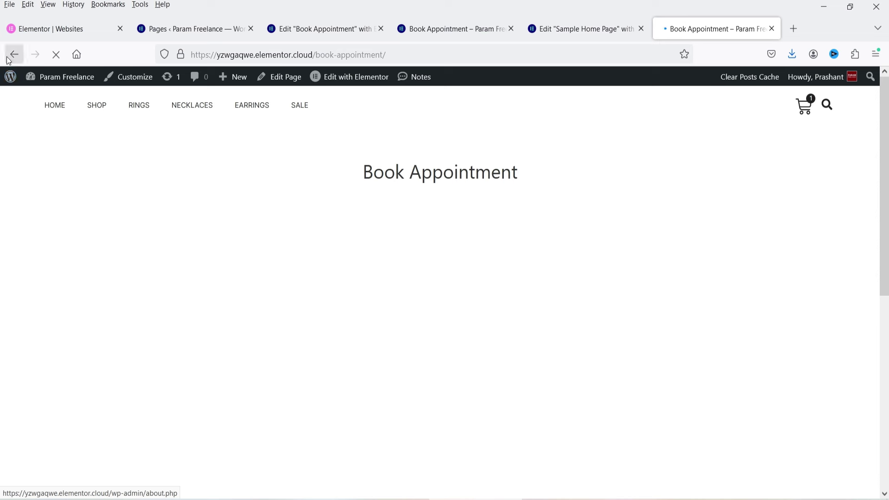
Step: Go back to the home page, return to the editor and delete the Book button block
{"action": "key", "text": "alt+Left"}
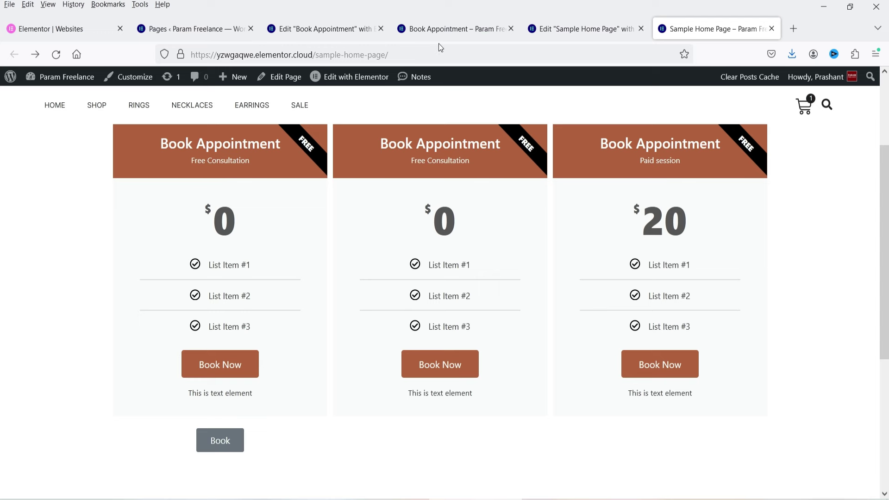
{"action": "key", "text": "ctrl+Page_Up"}
{"action": "left_click", "coordinate": [357, 423]}
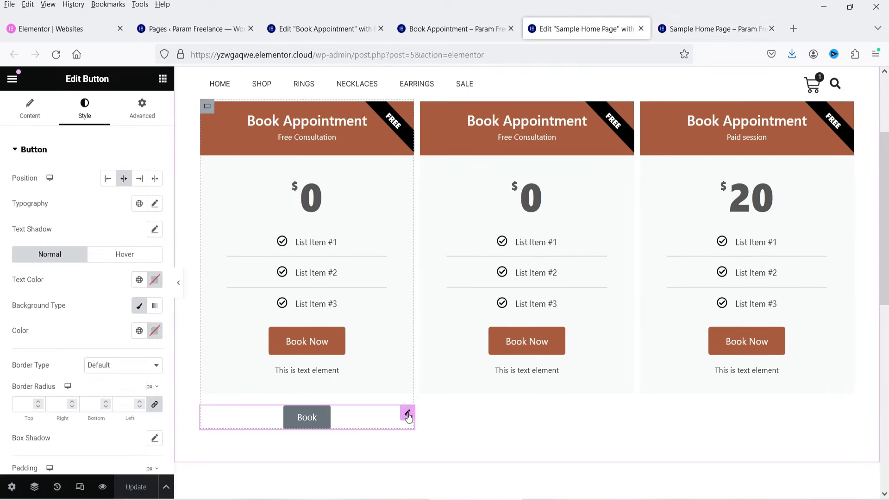
{"action": "key", "text": "Delete"}
Step: Copy the 'Button with popup' embed code from Google Calendar's booking page
{"action": "key", "text": "alt+Tab"}
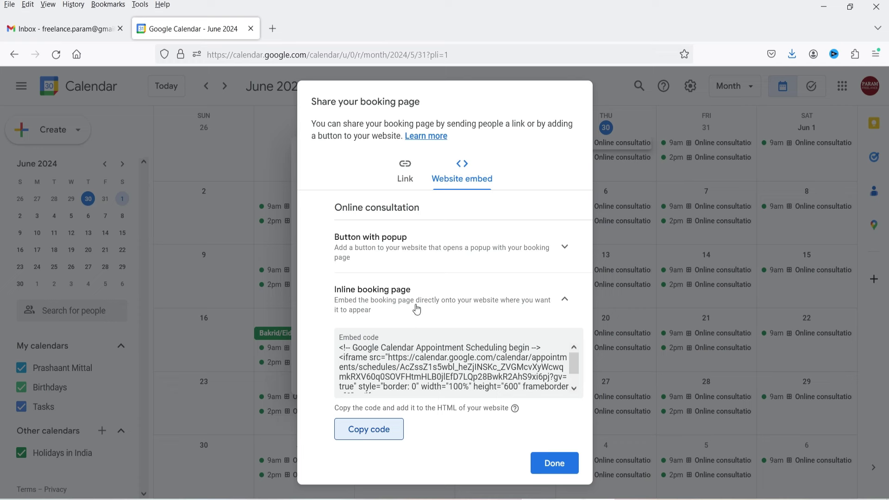
{"action": "left_click", "coordinate": [399, 250]}
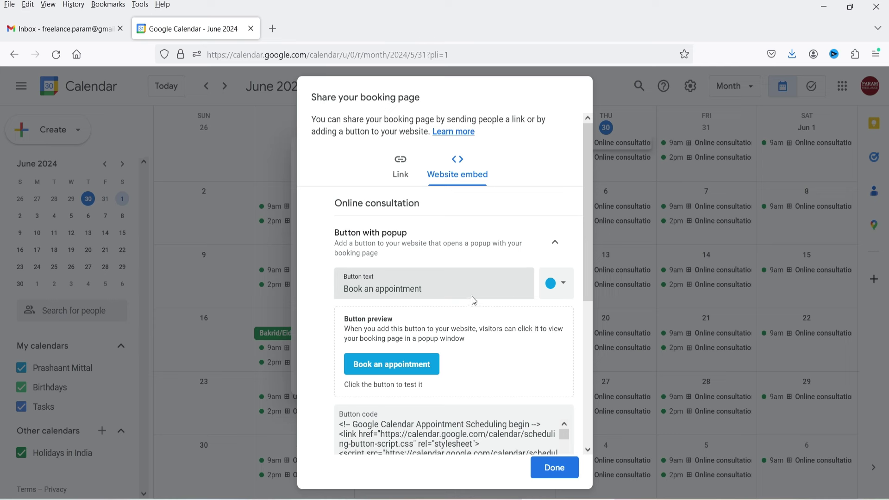
{"action": "scroll", "coordinate": [516, 301], "scroll_direction": "down", "scroll_amount": 2}
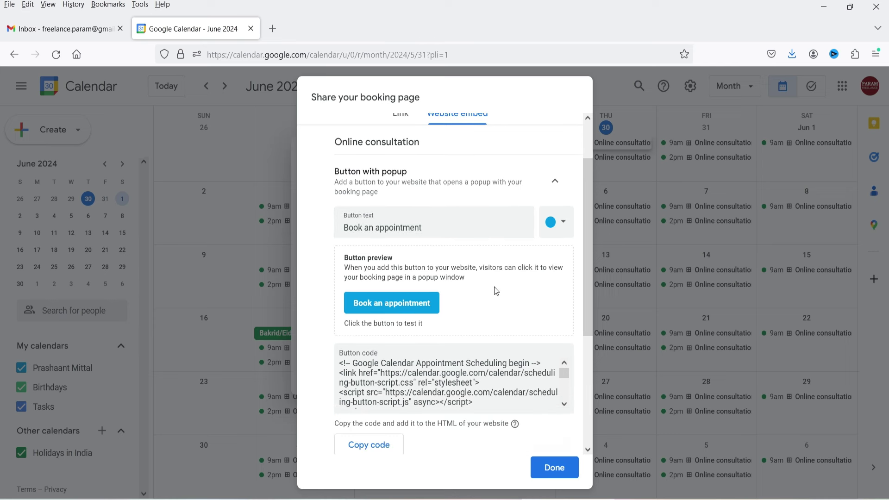
{"action": "scroll", "coordinate": [395, 300], "scroll_direction": "down", "scroll_amount": 3}
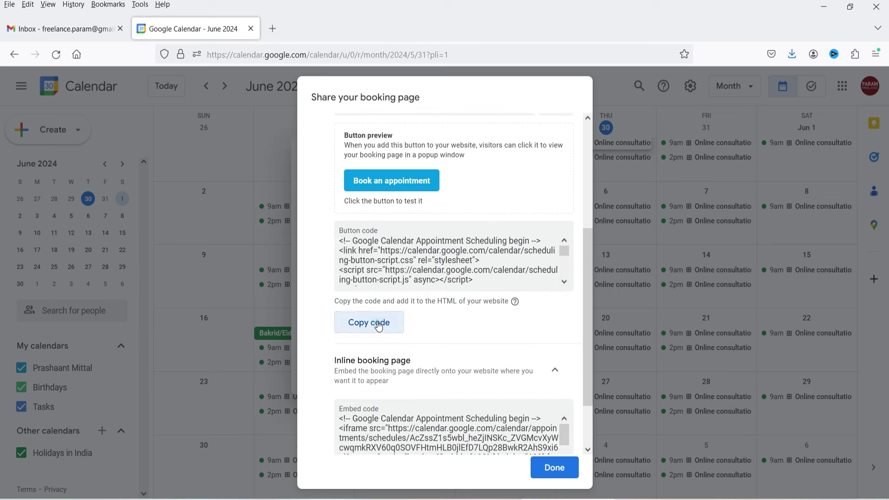
{"action": "left_click", "coordinate": [376, 318]}
{"action": "scroll", "coordinate": [376, 318], "scroll_direction": "up", "scroll_amount": 2}
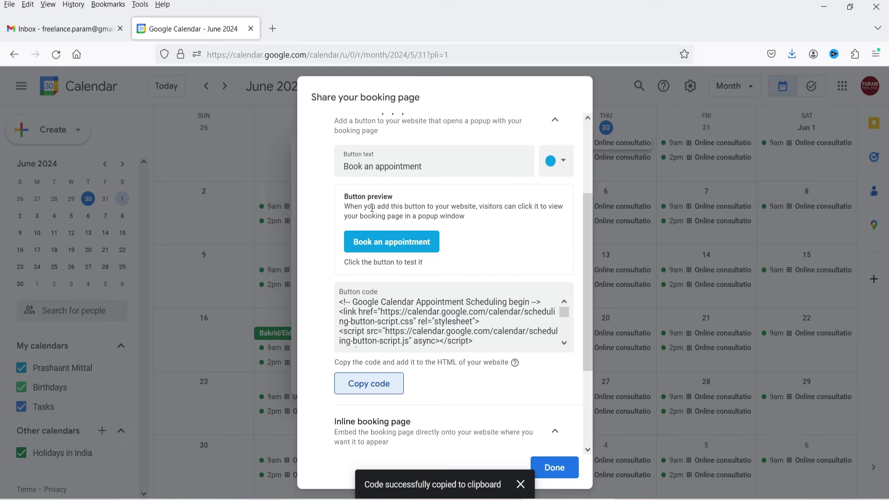
{"action": "key", "text": "alt+Tab"}
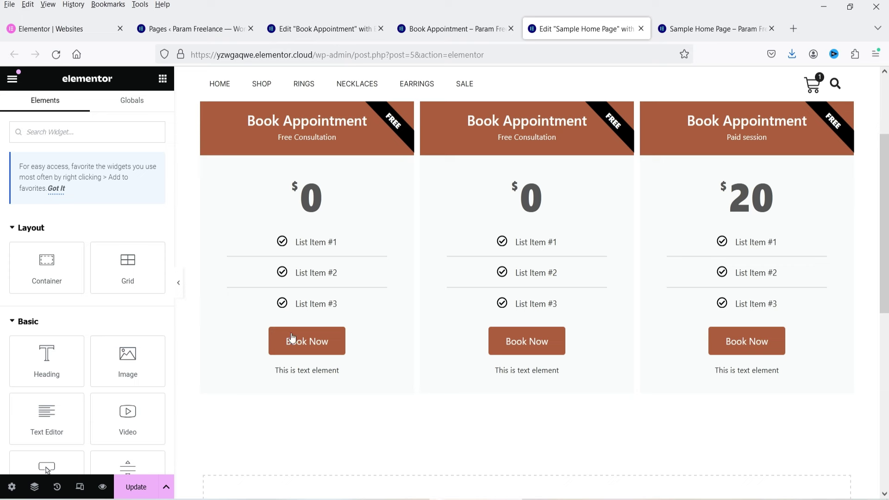
Step: Add an HTML widget below the first pricing card and paste the booking-button code into it
{"action": "left_click", "coordinate": [58, 131]}
{"action": "type", "text": "html"}
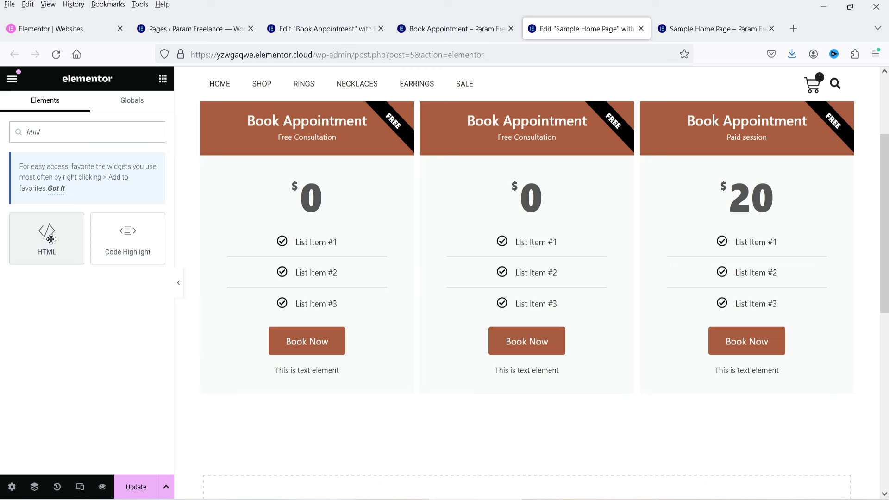
{"action": "left_click_drag", "start_coordinate": [47, 236], "coordinate": [310, 396]}
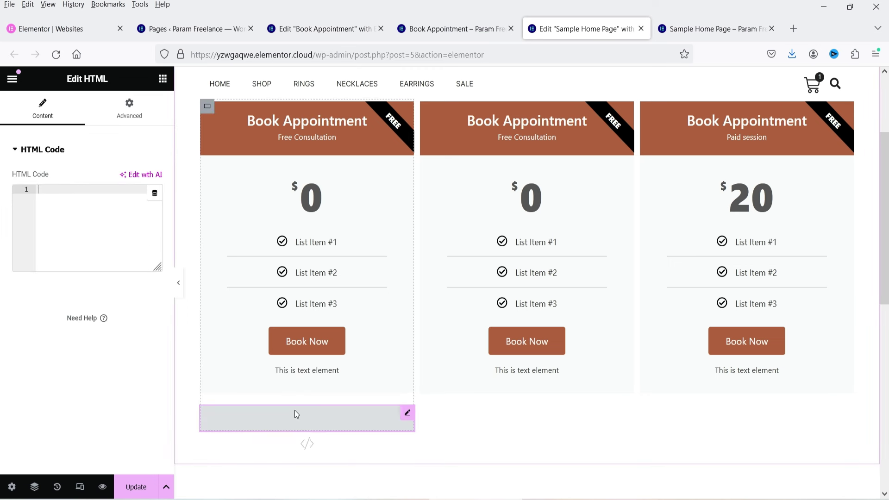
{"action": "left_click", "coordinate": [97, 205]}
{"action": "key", "text": "ctrl+v"}
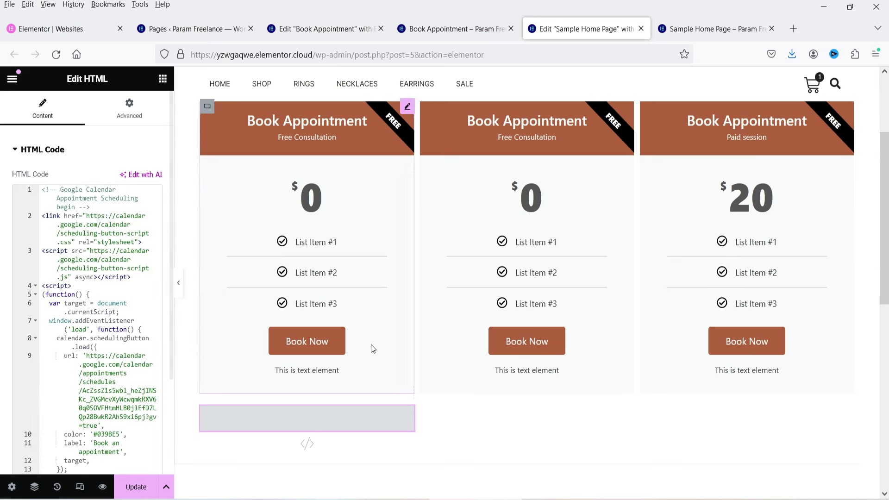
Step: Save the page with Update and reload the live Sample Home Page
{"action": "scroll", "coordinate": [301, 352], "scroll_direction": "down", "scroll_amount": 2}
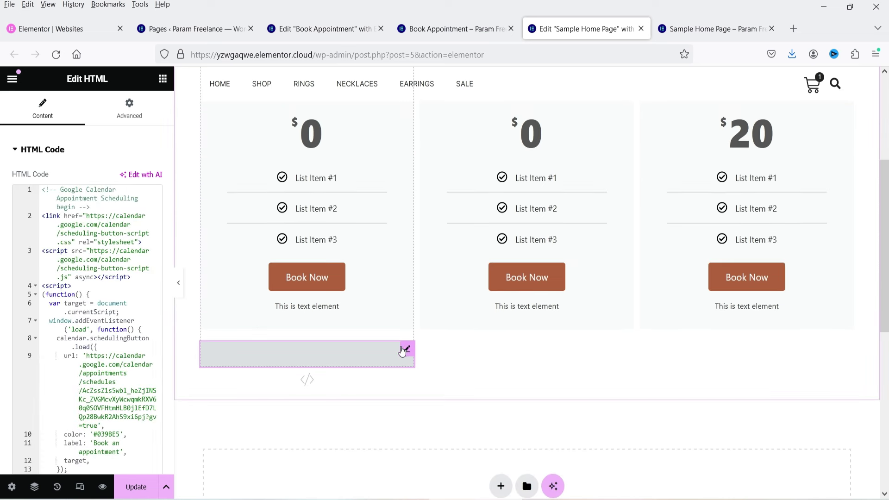
{"action": "left_click", "coordinate": [136, 490]}
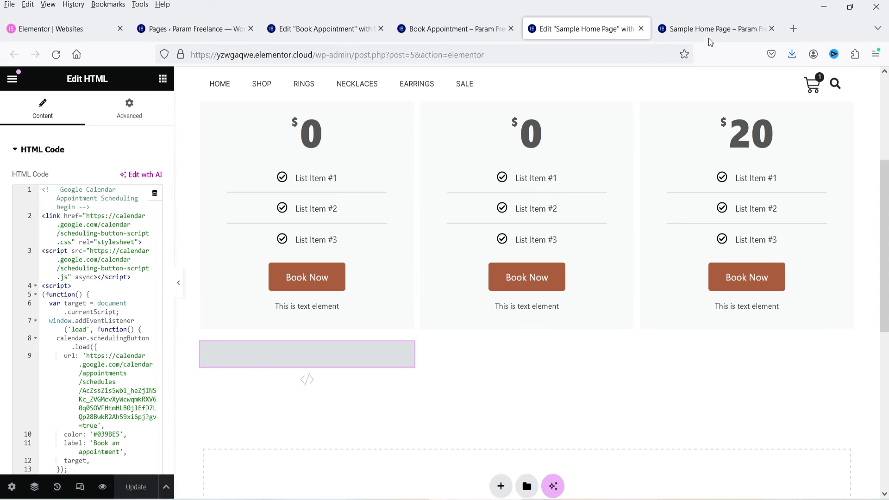
{"action": "key", "text": "ctrl+Tab"}
{"action": "left_click", "coordinate": [56, 54]}
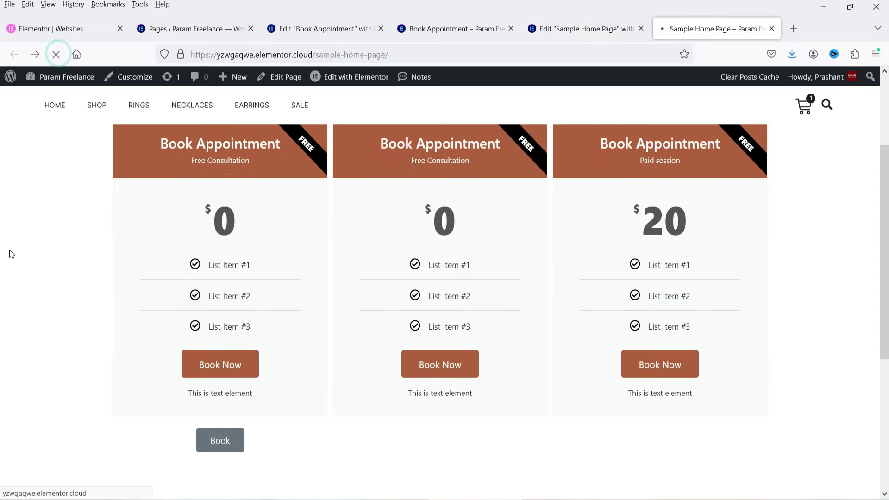
Step: Open the live Book an appointment popup, scroll through the booking form, then close it
{"action": "scroll", "coordinate": [32, 210], "scroll_direction": "down", "scroll_amount": 5}
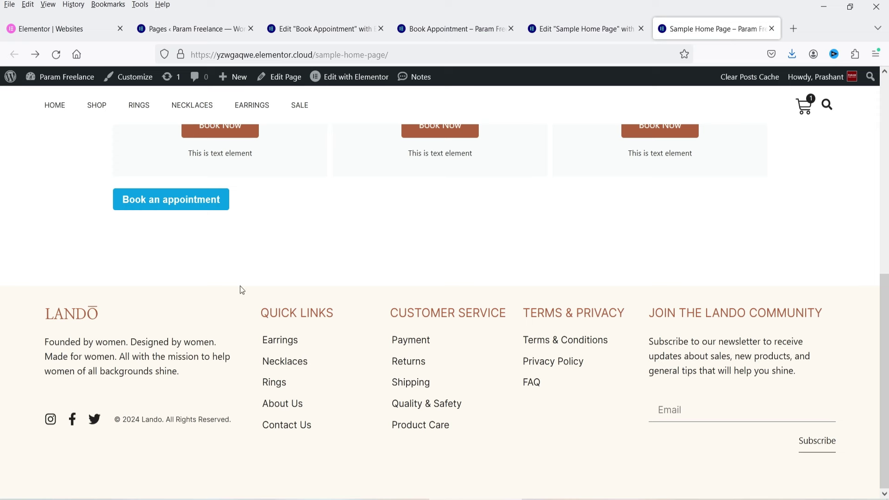
{"action": "scroll", "coordinate": [240, 286], "scroll_direction": "up", "scroll_amount": 3}
{"action": "left_click", "coordinate": [146, 340]}
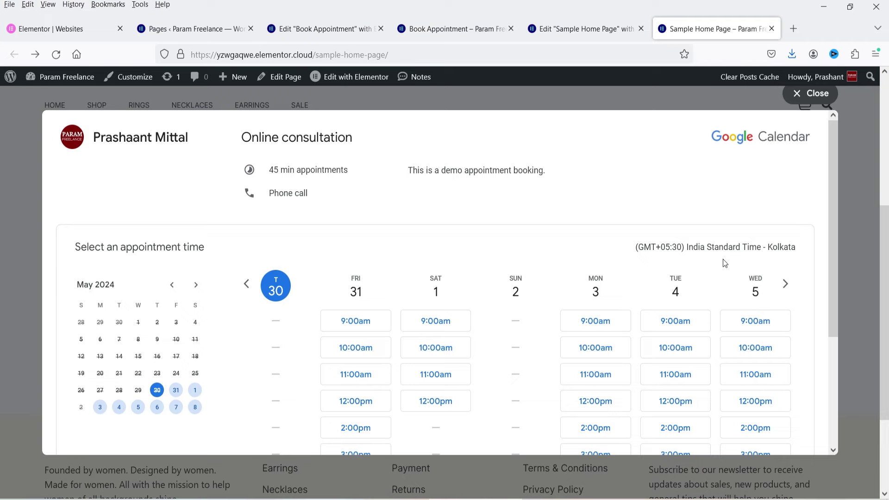
{"action": "scroll", "coordinate": [724, 263], "scroll_direction": "down", "scroll_amount": 3}
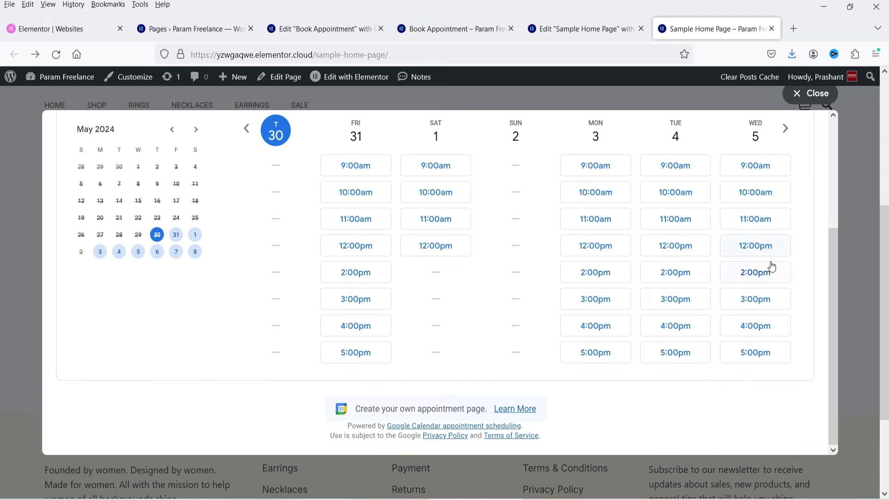
{"action": "scroll", "coordinate": [772, 267], "scroll_direction": "up", "scroll_amount": 1}
{"action": "left_click", "coordinate": [811, 95]}
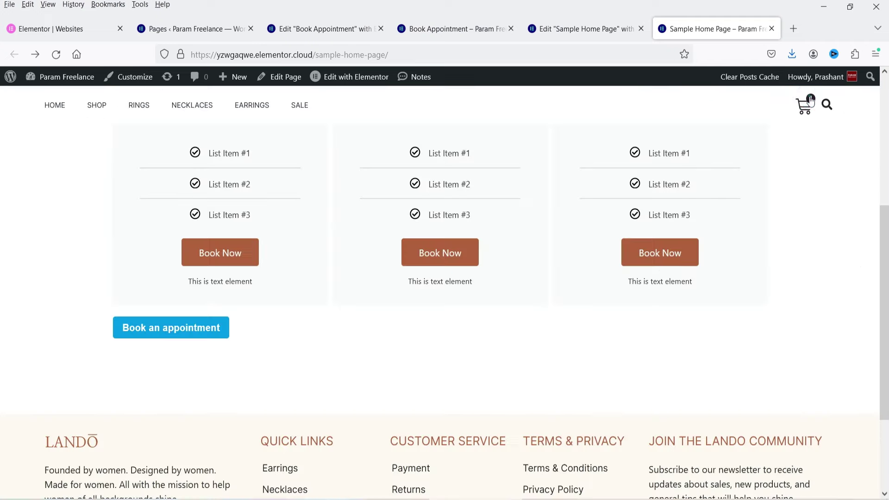
{"action": "scroll", "coordinate": [859, 260], "scroll_direction": "up", "scroll_amount": 5}
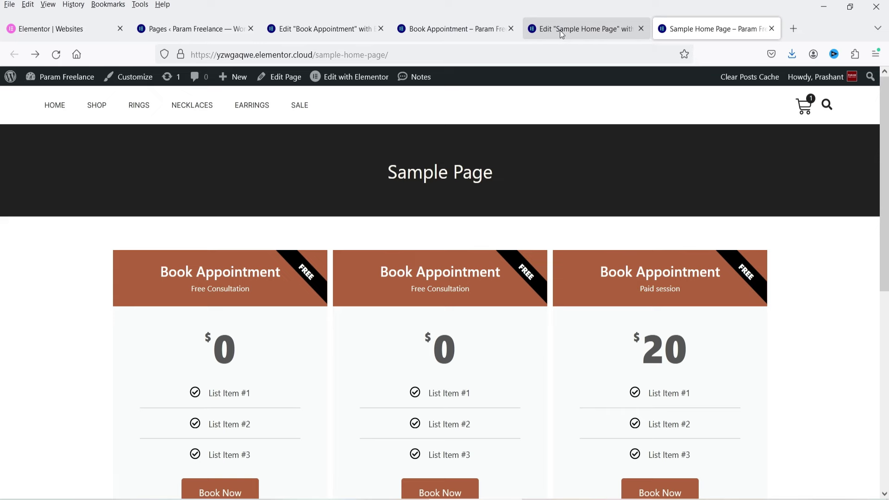
{"action": "left_click", "coordinate": [560, 30]}
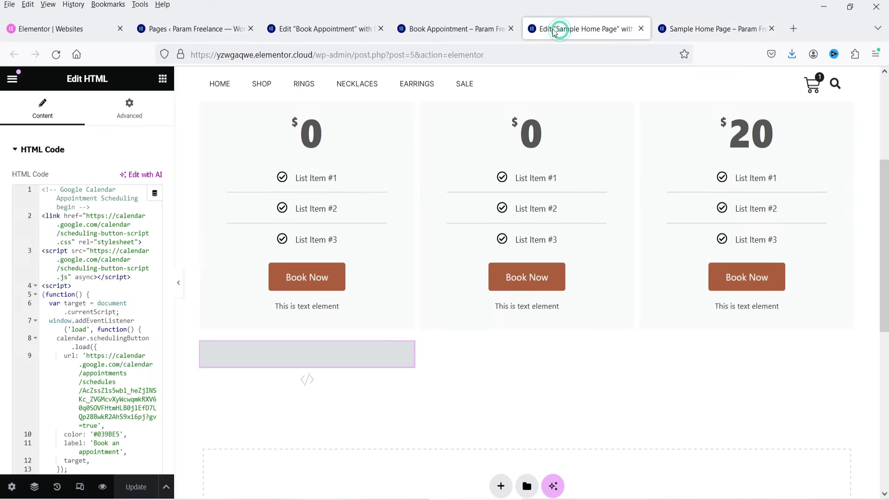
Step: Add a PayPal Button widget to the middle column and centre it
{"action": "left_click", "coordinate": [163, 79]}
{"action": "type", "text": "pay"}
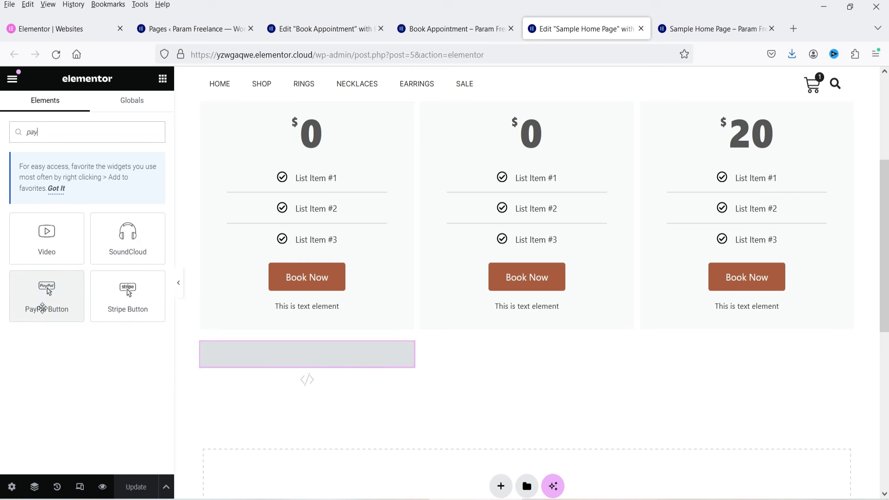
{"action": "left_click_drag", "start_coordinate": [46, 289], "coordinate": [578, 346]}
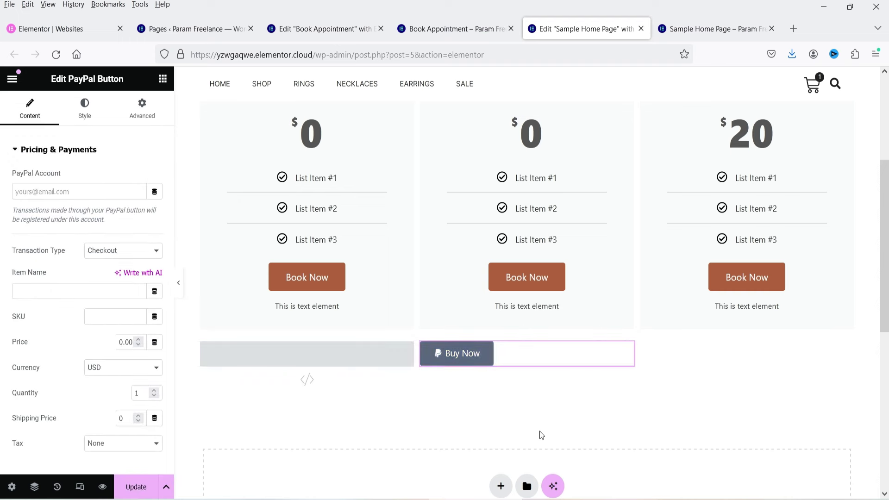
{"action": "left_click", "coordinate": [84, 108]}
{"action": "left_click", "coordinate": [122, 180]}
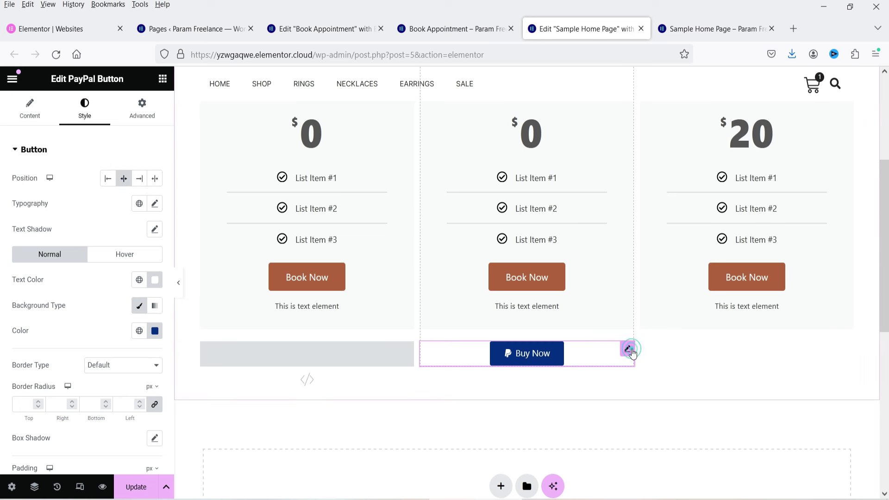
{"action": "left_click", "coordinate": [626, 351]}
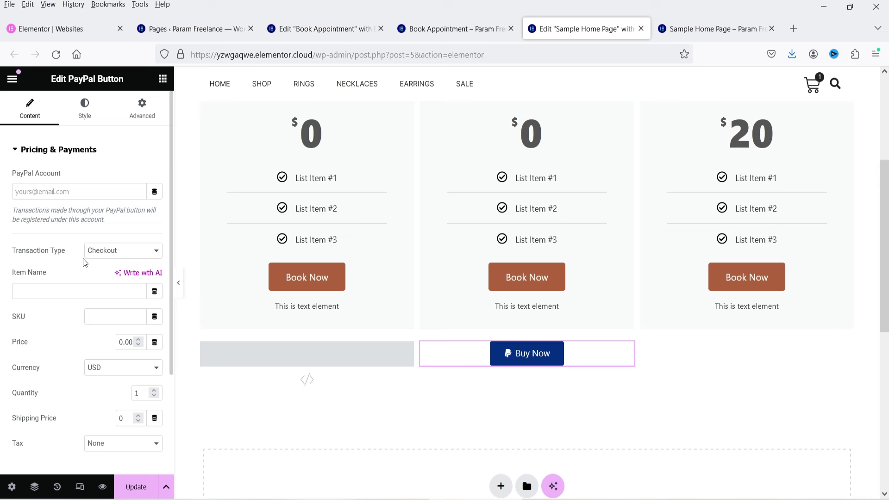
Step: Keep Checkout as the transaction type and set the price to 30 USD
{"action": "left_click", "coordinate": [108, 255]}
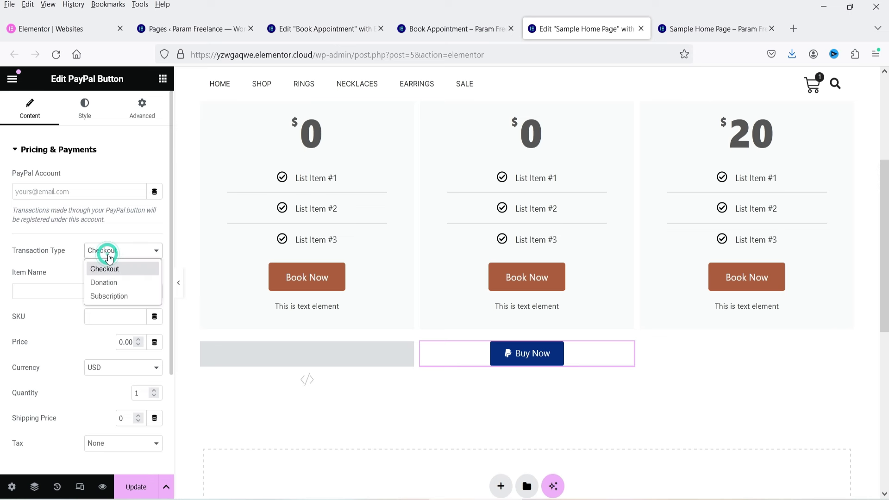
{"action": "left_click", "coordinate": [78, 283]}
{"action": "scroll", "coordinate": [54, 252], "scroll_direction": "down", "scroll_amount": 2}
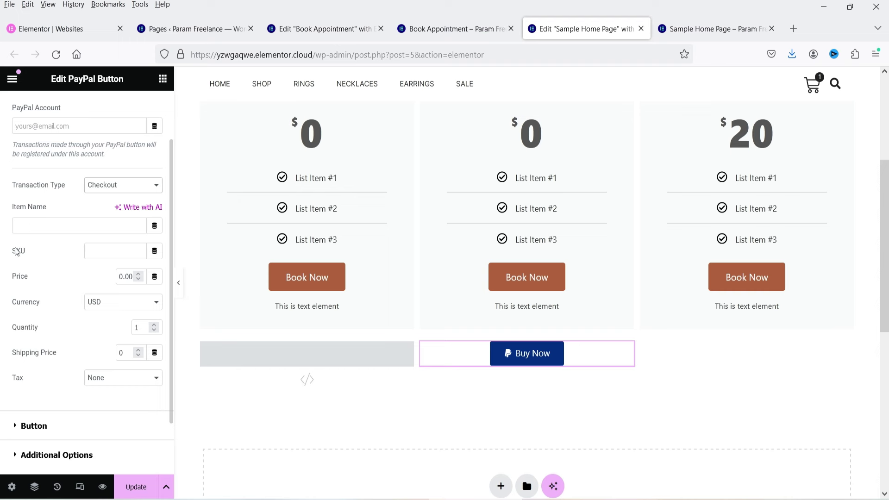
{"action": "left_click", "coordinate": [122, 276]}
{"action": "type", "text": "3"}
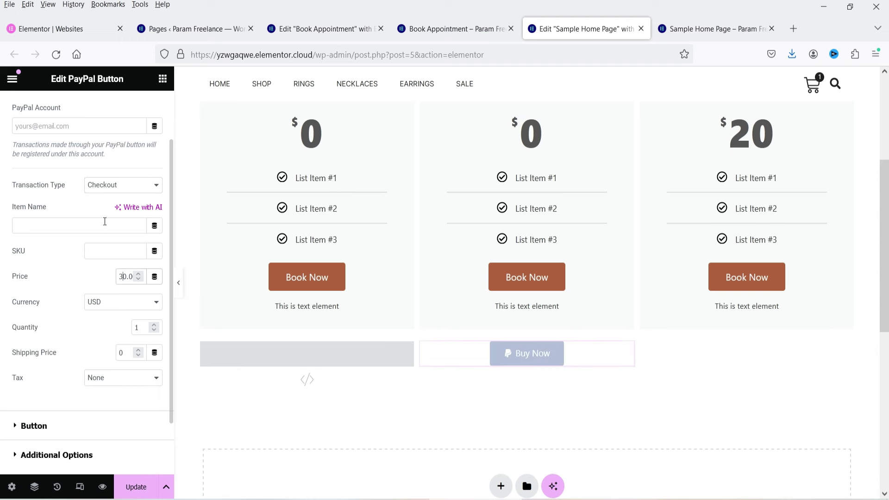
{"action": "scroll", "coordinate": [110, 265], "scroll_direction": "down", "scroll_amount": 2}
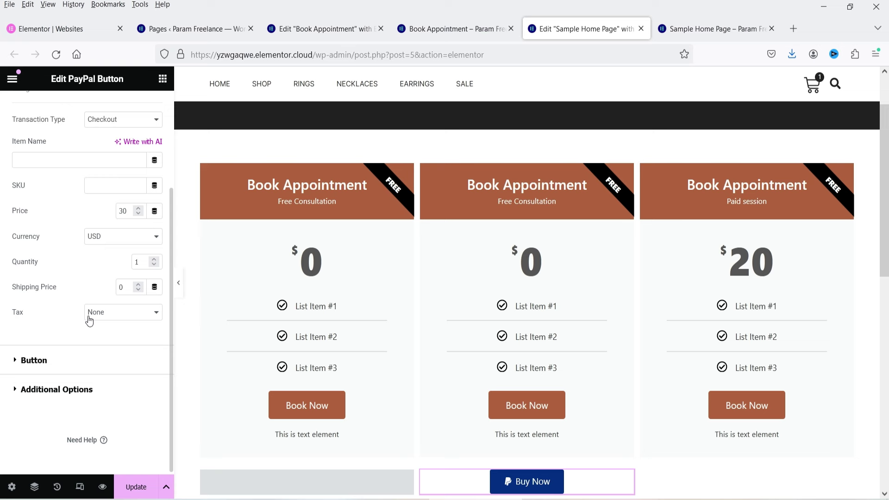
{"action": "left_click", "coordinate": [49, 361]}
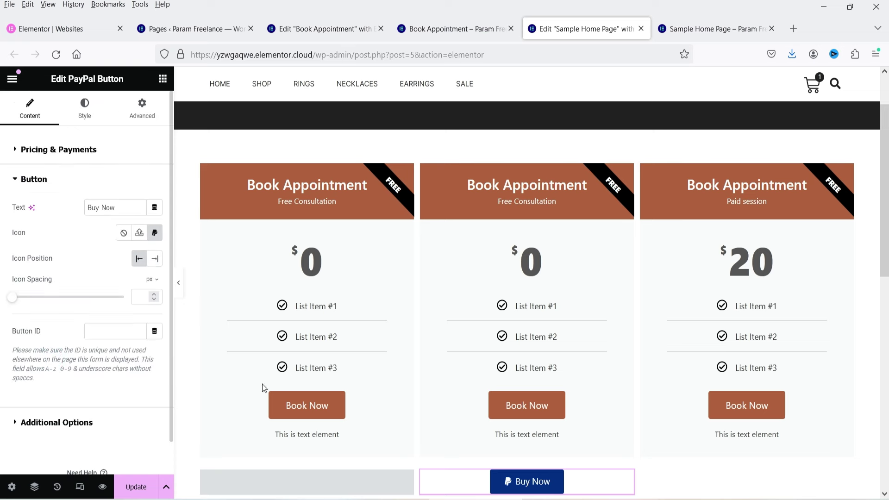
{"action": "scroll", "coordinate": [541, 423], "scroll_direction": "down", "scroll_amount": 4}
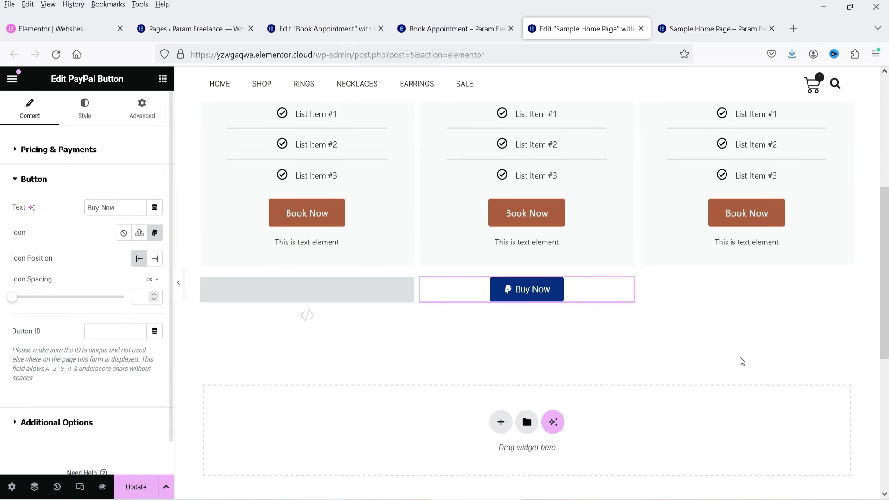
{"action": "left_click", "coordinate": [44, 425]}
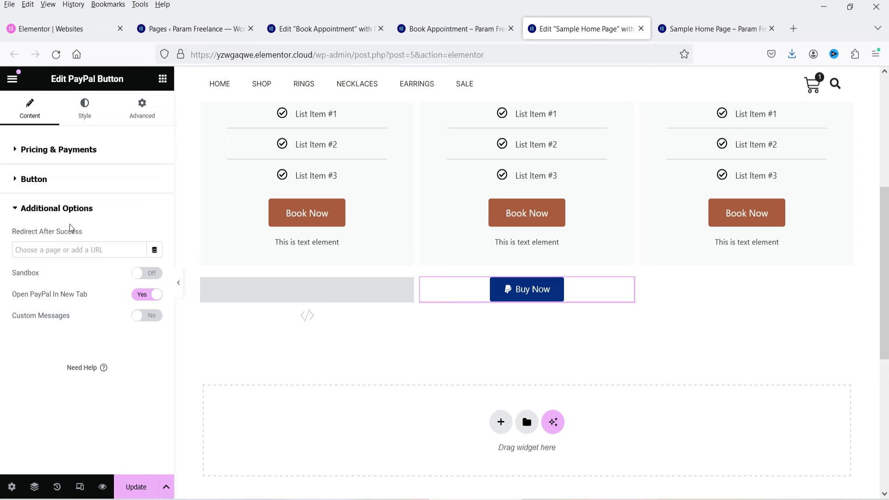
Step: Paste the Book Appointment page URL into Redirect After Success and save with Update
{"action": "left_click", "coordinate": [442, 29]}
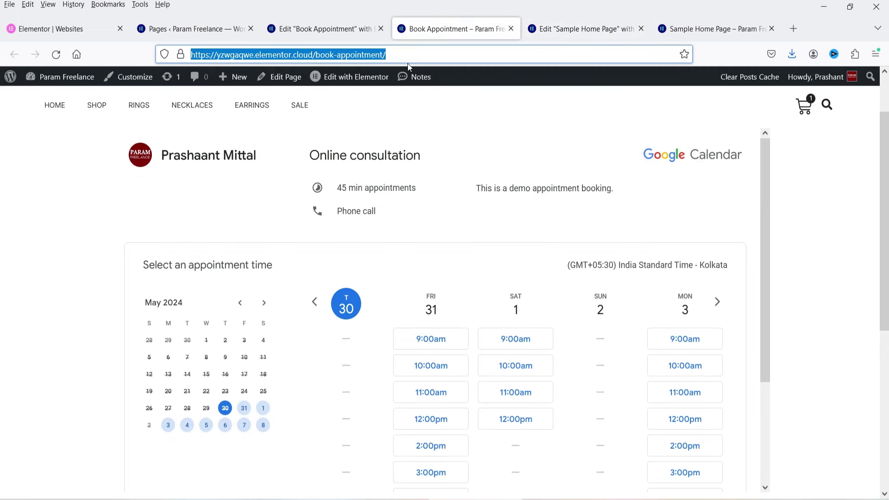
{"action": "left_click", "coordinate": [578, 28]}
{"action": "left_click", "coordinate": [42, 250]}
{"action": "type", "text": "https://yzwgaqwe.elementor.cloud/book-appointment/"}
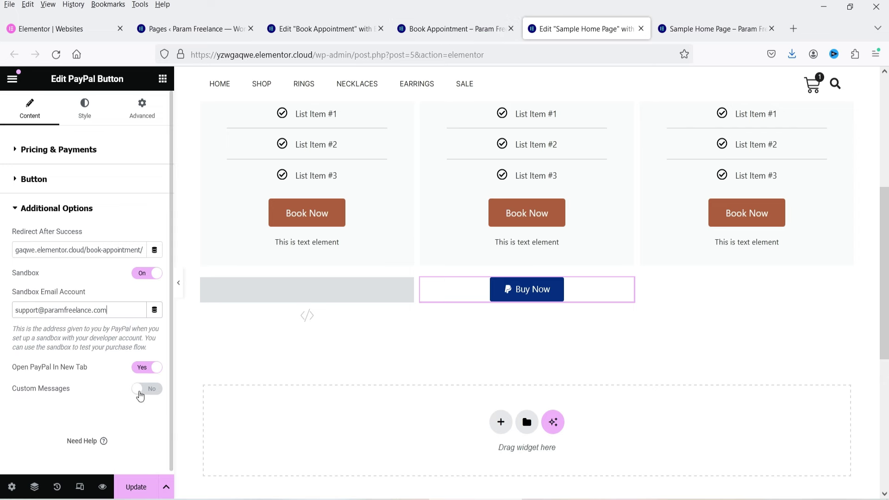
{"action": "left_click", "coordinate": [135, 487]}
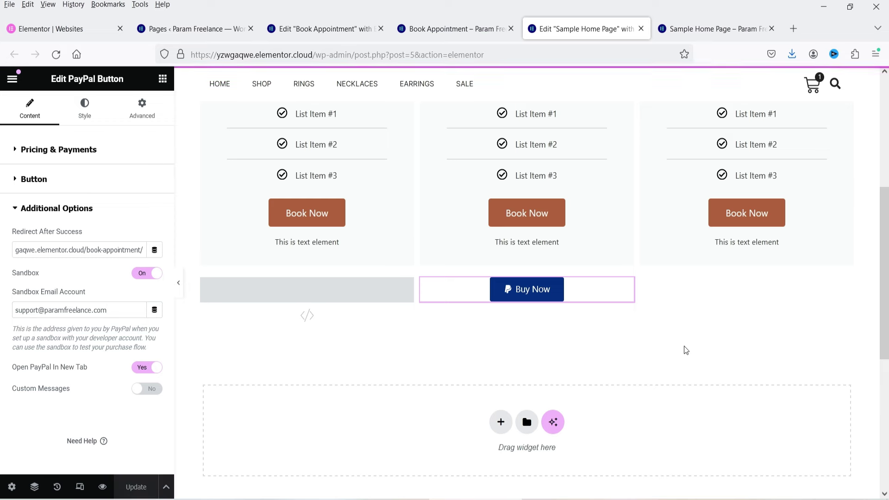
{"action": "left_click", "coordinate": [15, 149]}
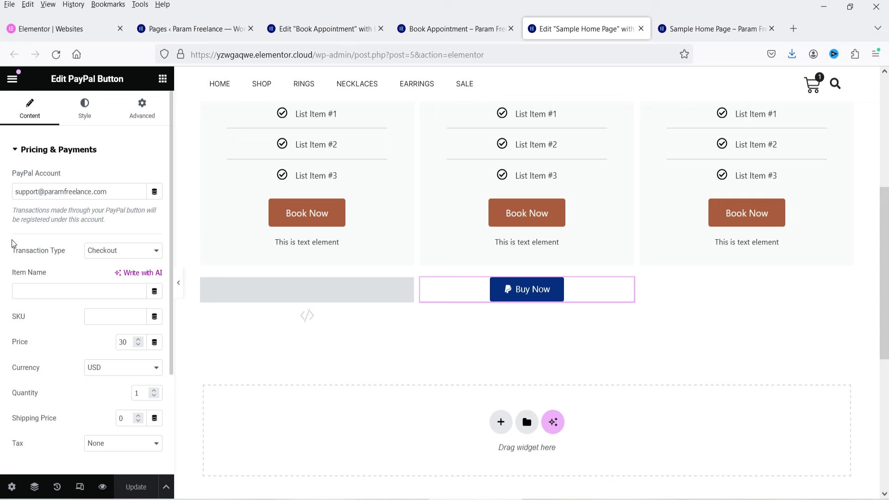
{"action": "left_click", "coordinate": [423, 29]}
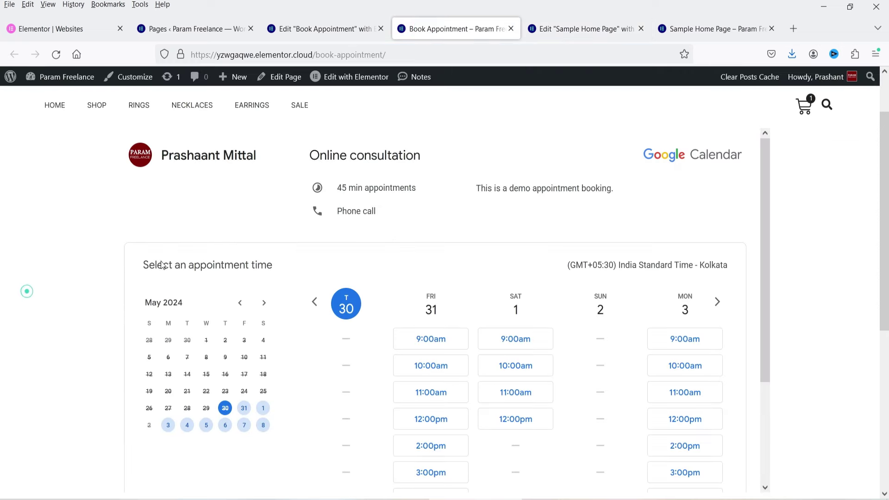
Step: Pick Saturday 1 June in the embedded booking calendar and choose the 10:00am slot
{"action": "left_click", "coordinate": [845, 277]}
{"action": "scroll", "coordinate": [837, 266], "scroll_direction": "down", "scroll_amount": 2}
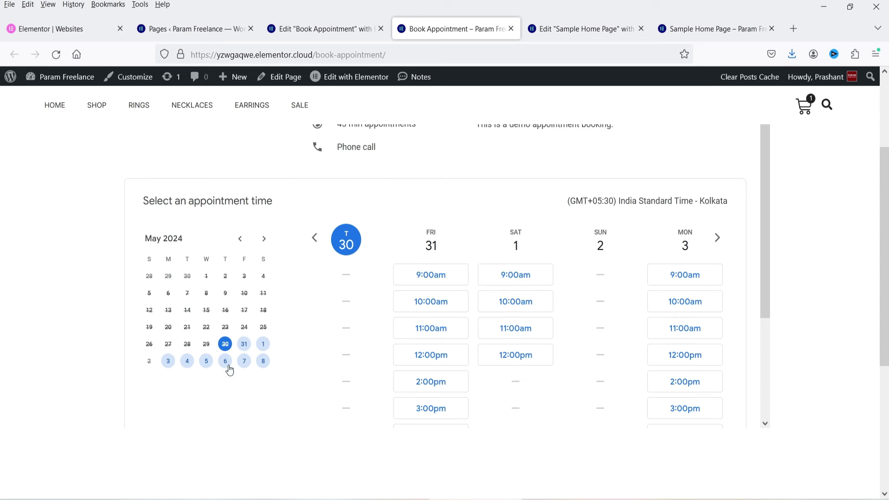
{"action": "left_click", "coordinate": [264, 345]}
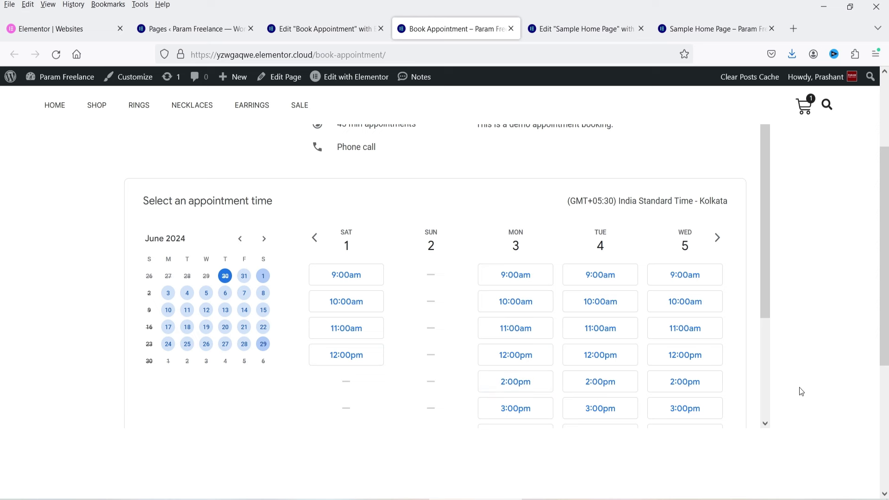
{"action": "left_click", "coordinate": [354, 308]}
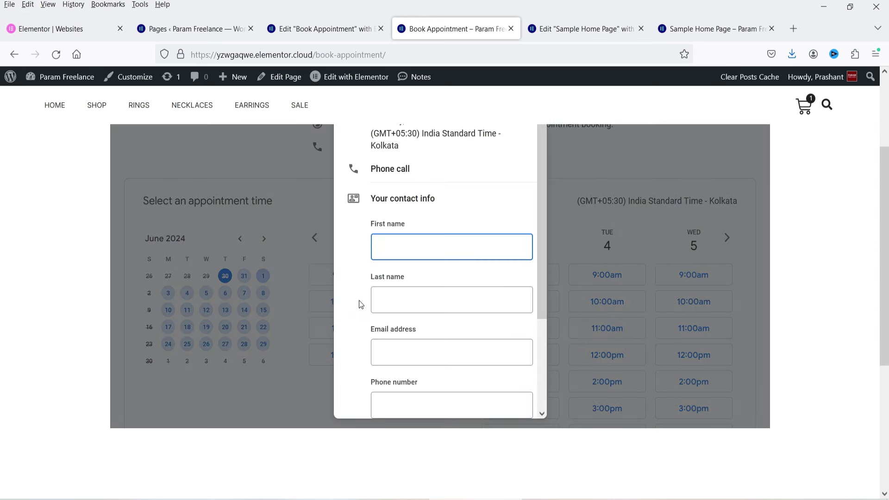
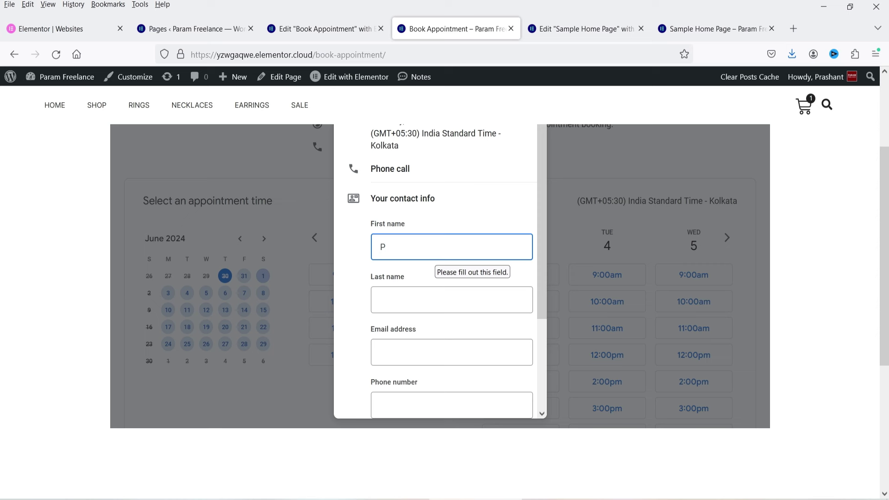
Step: Fill in first and last name, e-mail, phone number and the message 'Testing the booking'
{"action": "key", "text": "Tab"}
{"action": "key", "text": "Tab"}
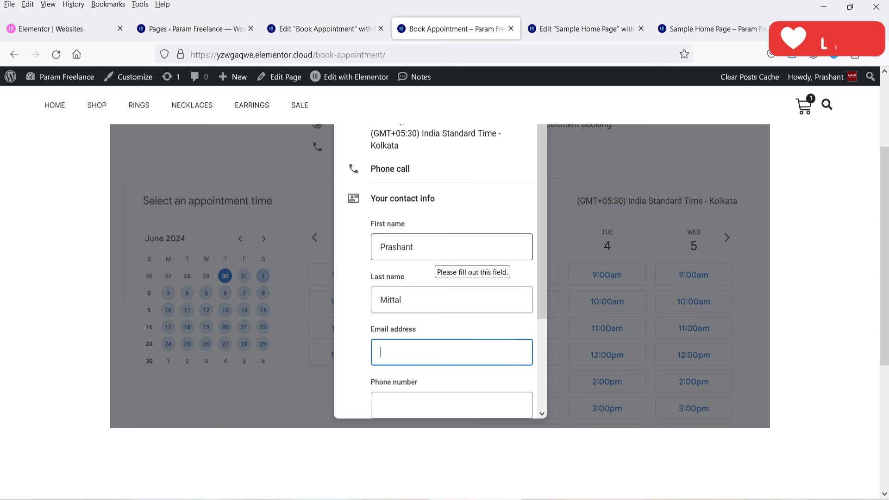
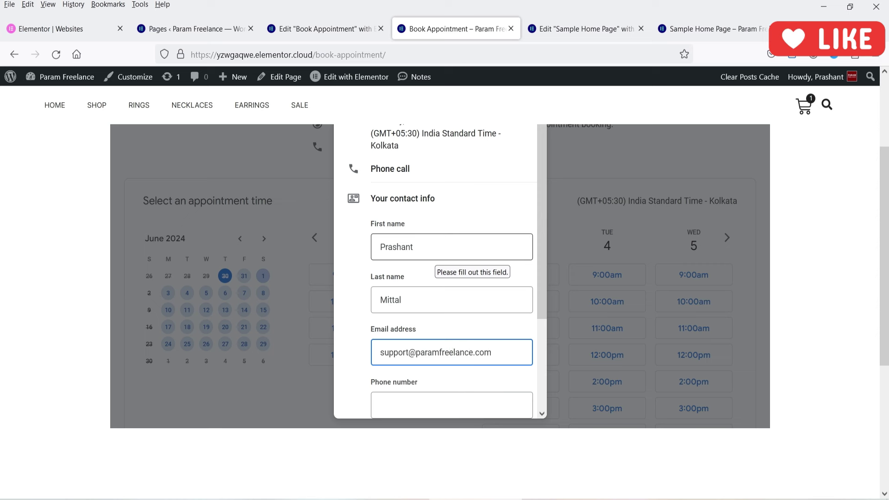
{"action": "scroll", "coordinate": [443, 264], "scroll_direction": "down", "scroll_amount": 2}
{"action": "left_click", "coordinate": [424, 340]}
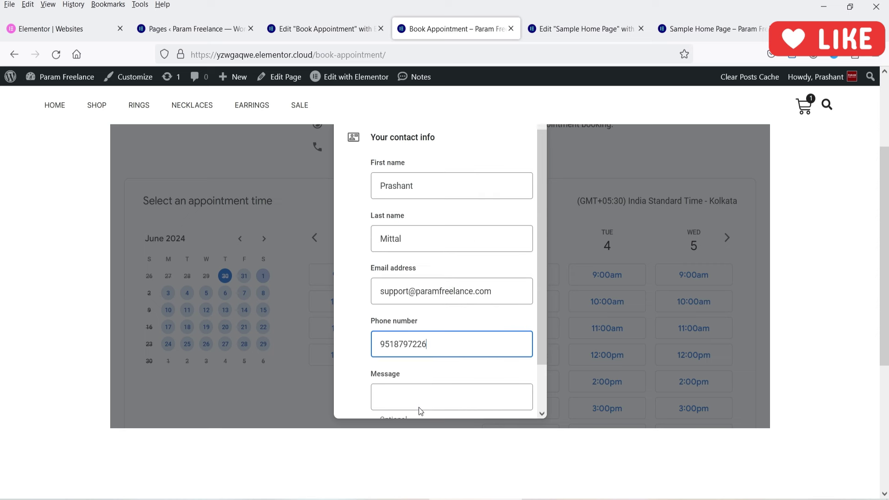
{"action": "left_click", "coordinate": [419, 405]}
{"action": "type", "text": "Testing the booking"}
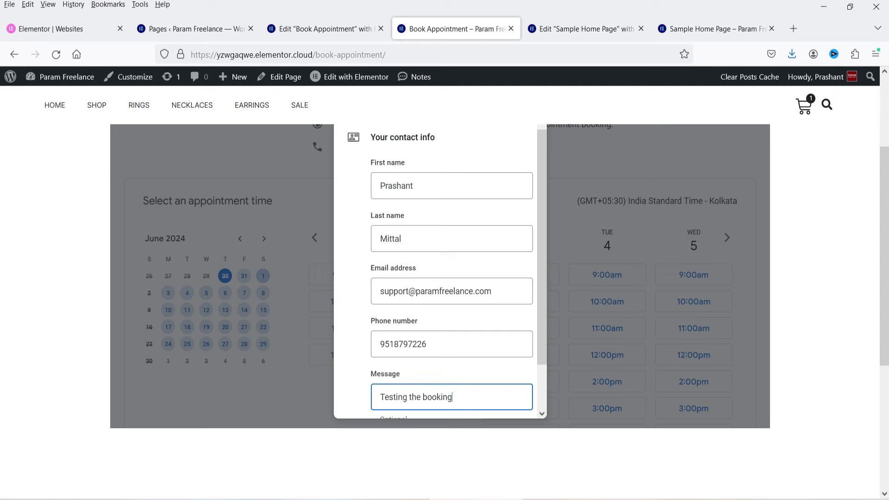
Step: Submit the booking, review the confirmation, and close it
{"action": "scroll", "coordinate": [442, 273], "scroll_direction": "down", "scroll_amount": 2}
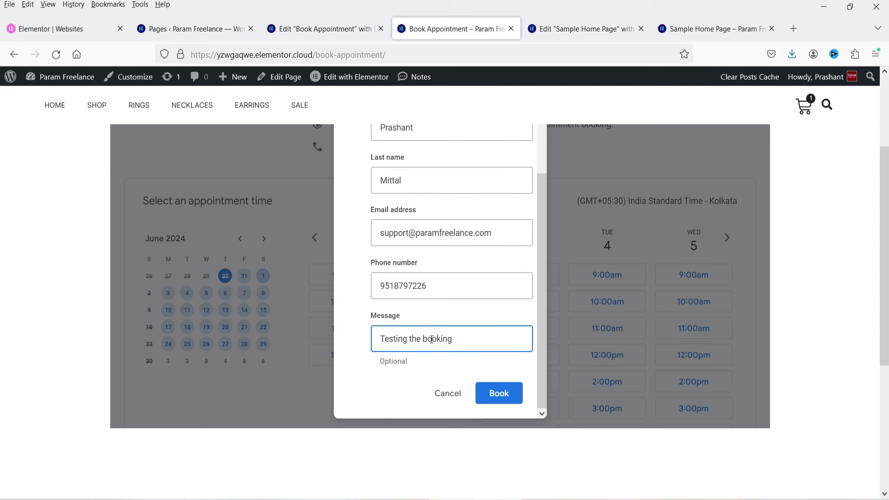
{"action": "left_click", "coordinate": [499, 393]}
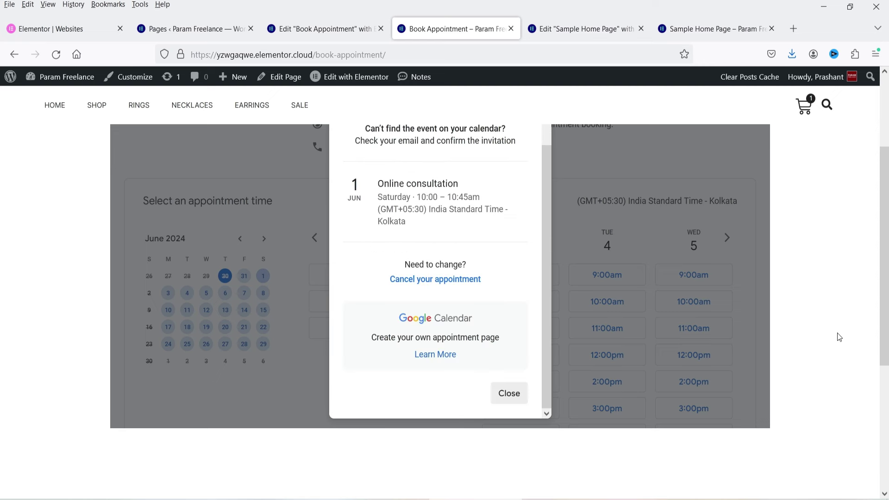
{"action": "scroll", "coordinate": [401, 213], "scroll_direction": "up", "scroll_amount": 3}
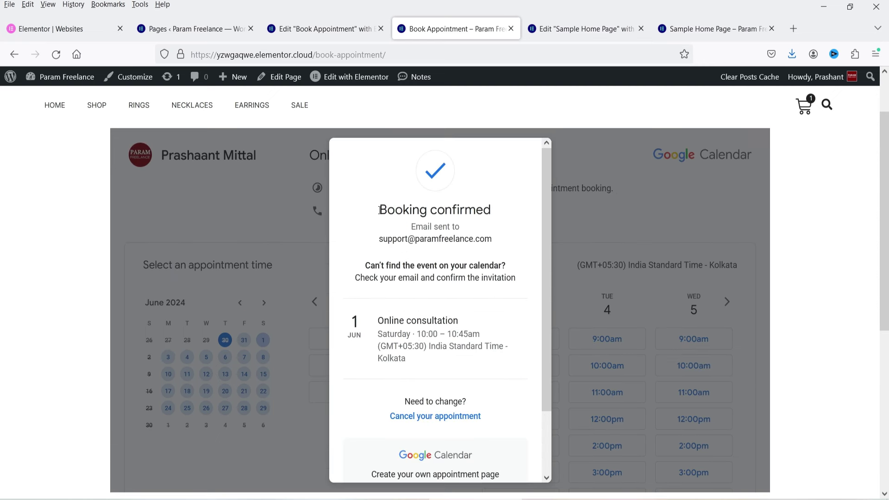
{"action": "scroll", "coordinate": [441, 232], "scroll_direction": "down", "scroll_amount": 1}
{"action": "scroll", "coordinate": [441, 232], "scroll_direction": "down", "scroll_amount": 2}
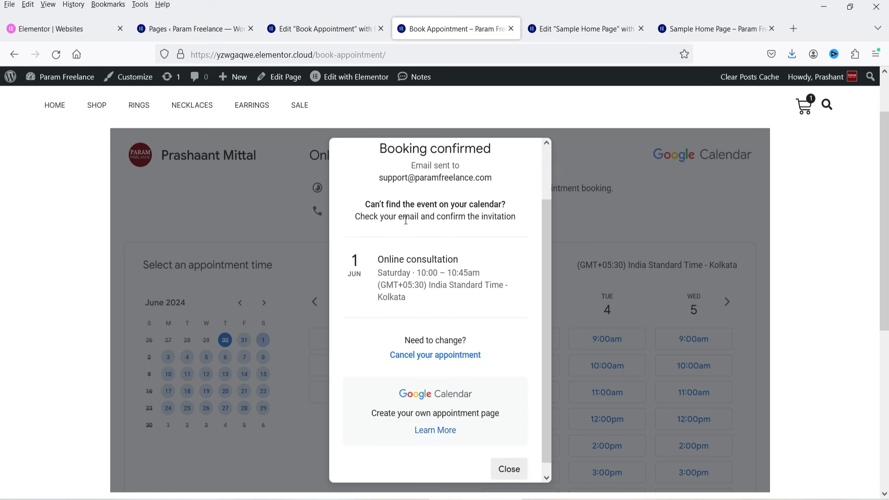
{"action": "left_click_drag", "start_coordinate": [379, 215], "coordinate": [497, 246]}
{"action": "left_click", "coordinate": [494, 222]}
{"action": "scroll", "coordinate": [495, 222], "scroll_direction": "down", "scroll_amount": 1}
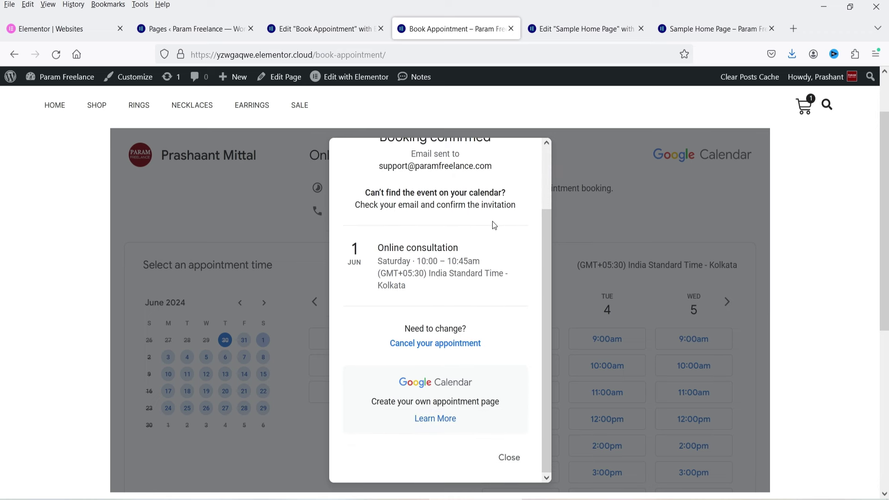
{"action": "scroll", "coordinate": [416, 238], "scroll_direction": "down", "scroll_amount": 3}
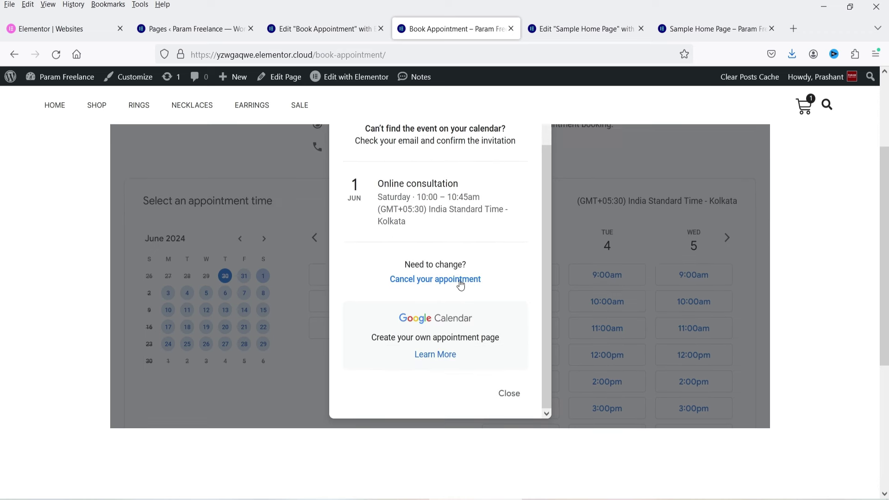
{"action": "left_click", "coordinate": [511, 395]}
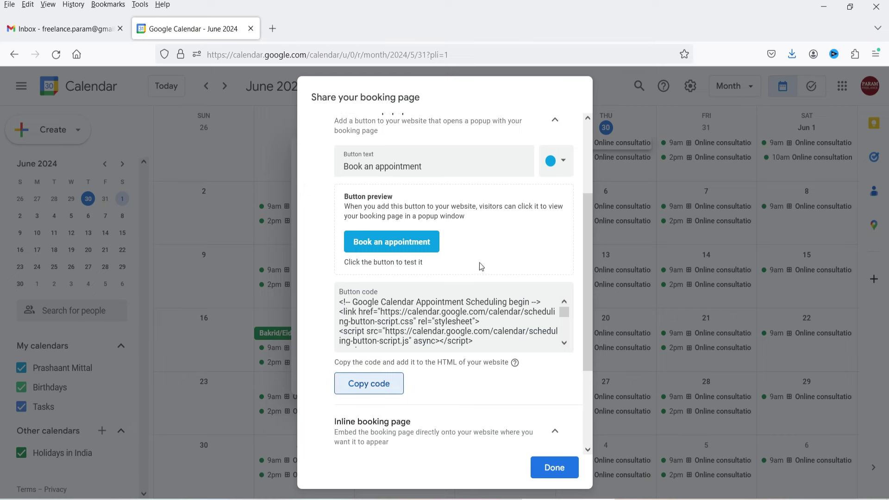
Step: Close the booking page sharing and schedule details, then reload Google Calendar
{"action": "left_click", "coordinate": [543, 464]}
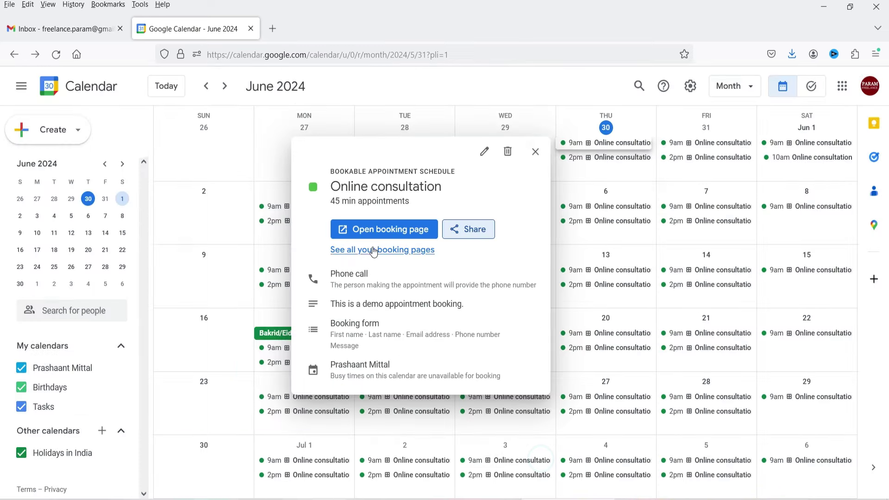
{"action": "left_click", "coordinate": [536, 152]}
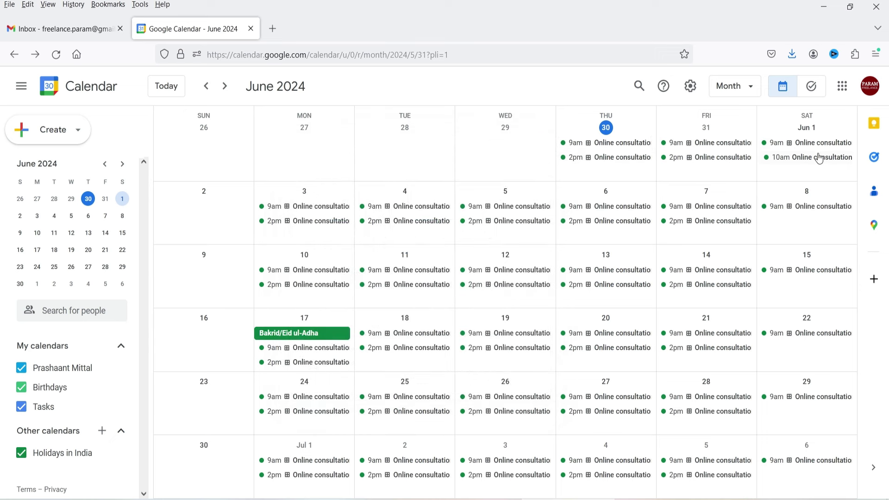
{"action": "left_click", "coordinate": [56, 55]}
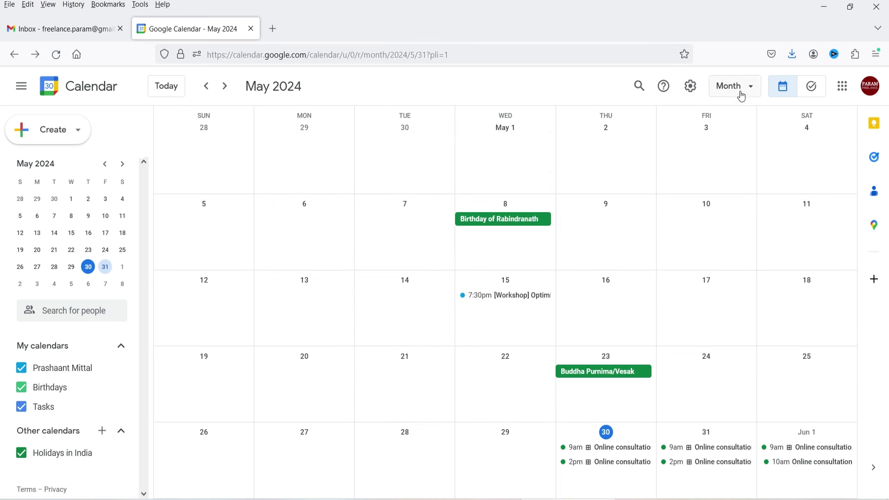
Step: Switch to week view and inspect the Saturday 1 June 10am booking details
{"action": "left_click", "coordinate": [741, 90]}
{"action": "left_click", "coordinate": [749, 135]}
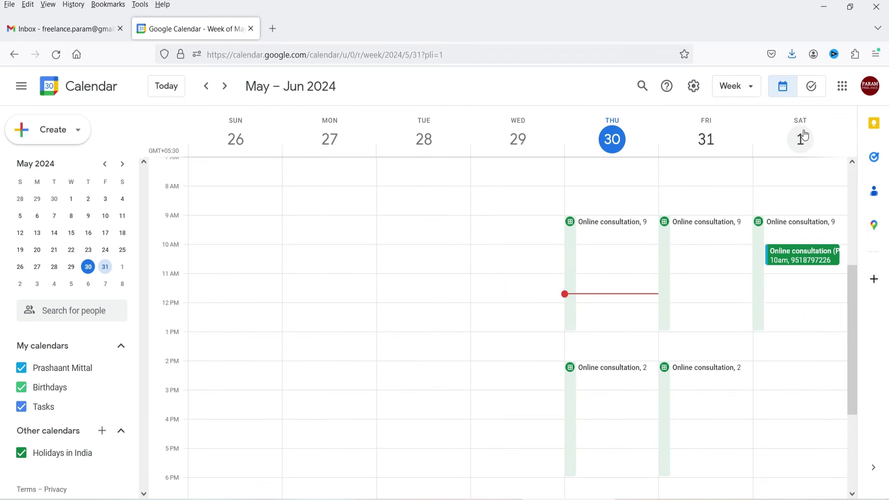
{"action": "left_click", "coordinate": [799, 260]}
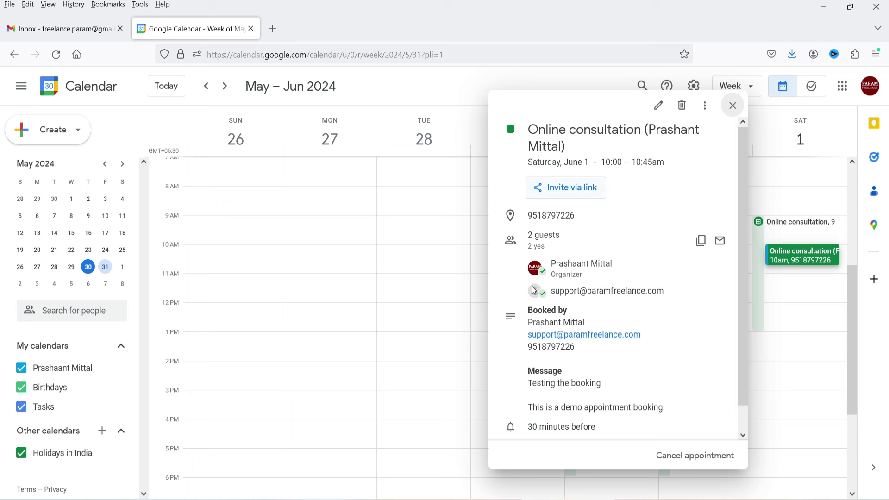
{"action": "mouse_move", "coordinate": [659, 334]}
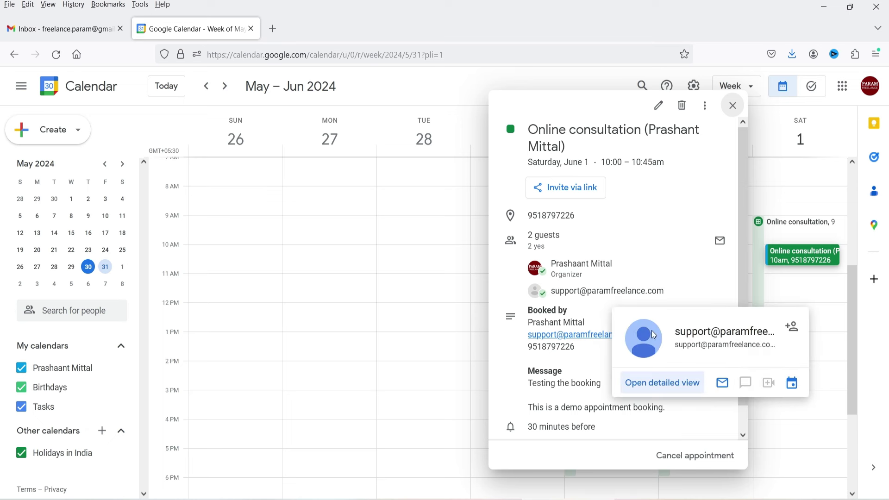
{"action": "scroll", "coordinate": [565, 338], "scroll_direction": "down", "scroll_amount": 1}
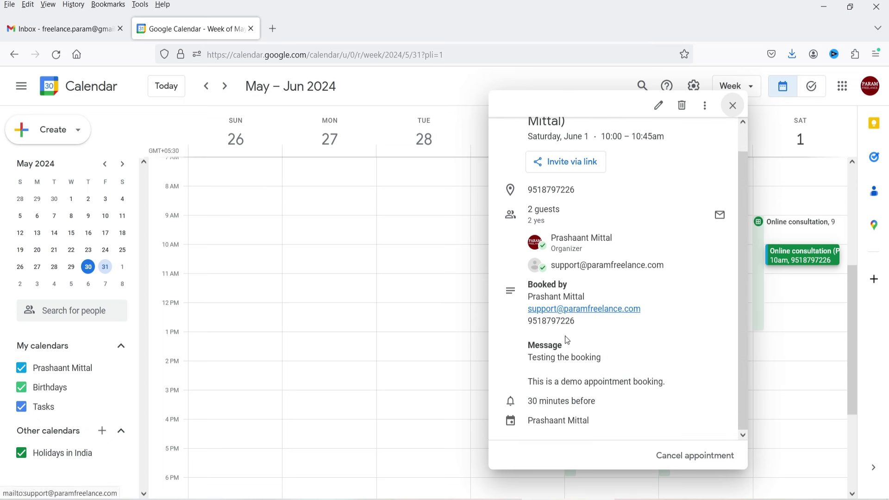
{"action": "left_click", "coordinate": [734, 105]}
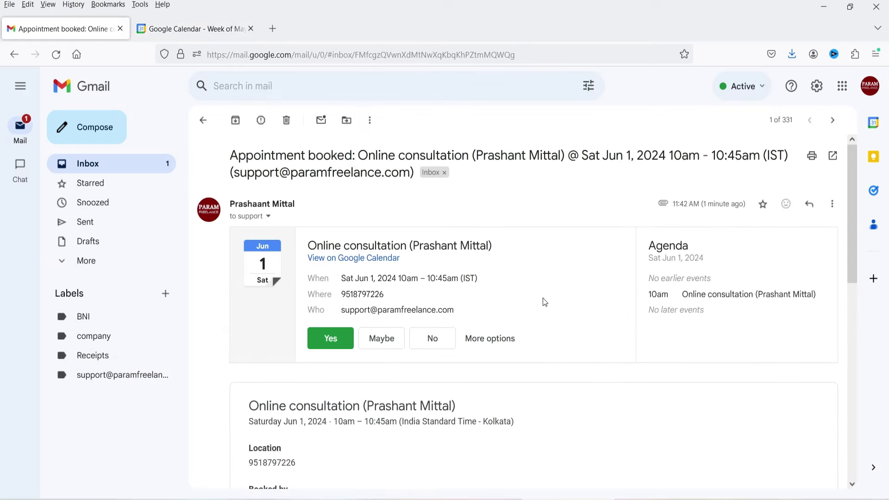
{"action": "scroll", "coordinate": [541, 297], "scroll_direction": "down", "scroll_amount": 3}
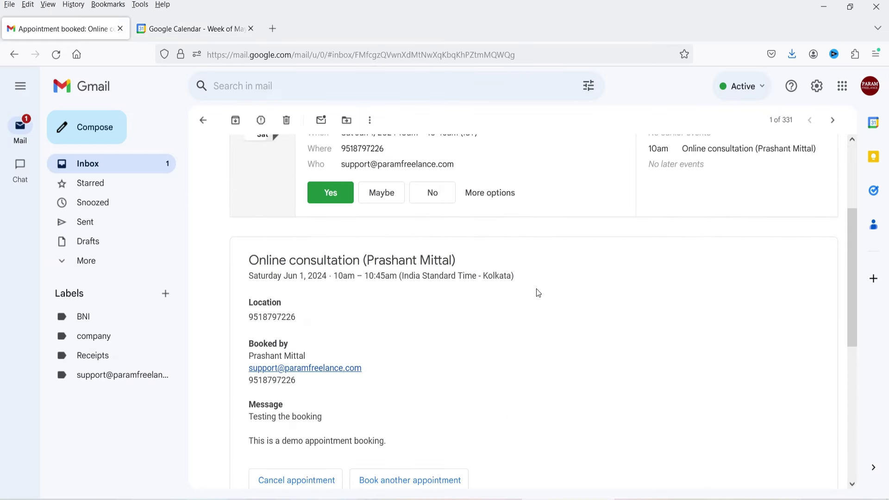
{"action": "scroll", "coordinate": [537, 293], "scroll_direction": "down", "scroll_amount": 2}
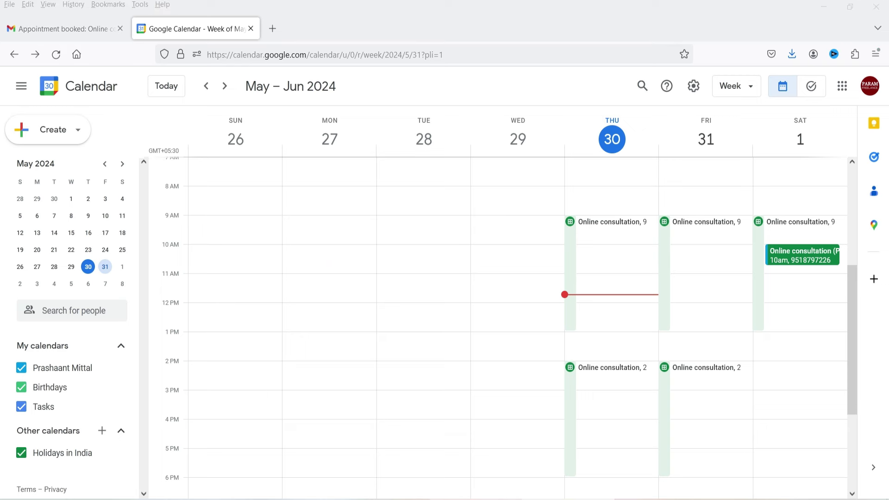
{"action": "key", "text": "alt+Tab"}
Step: On the live Sample Home Page, open the Book an appointment popup and close it again
{"action": "scroll", "coordinate": [844, 334], "scroll_direction": "down", "scroll_amount": 3}
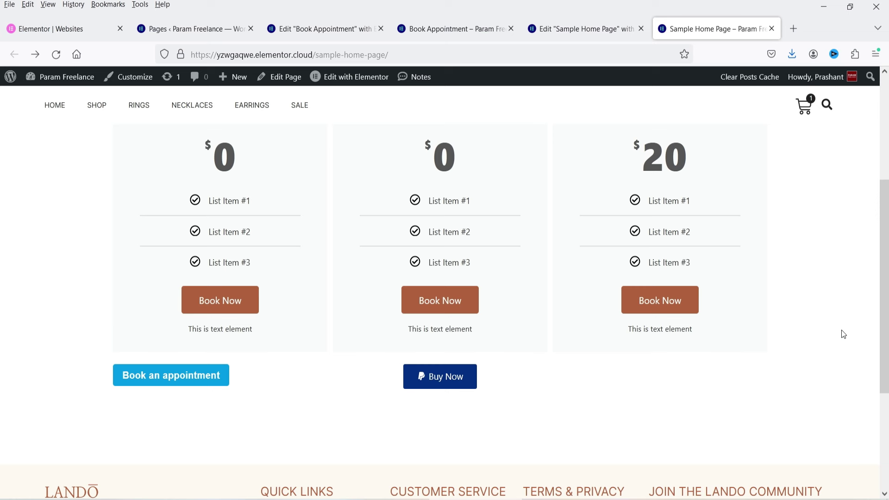
{"action": "left_click", "coordinate": [187, 383]}
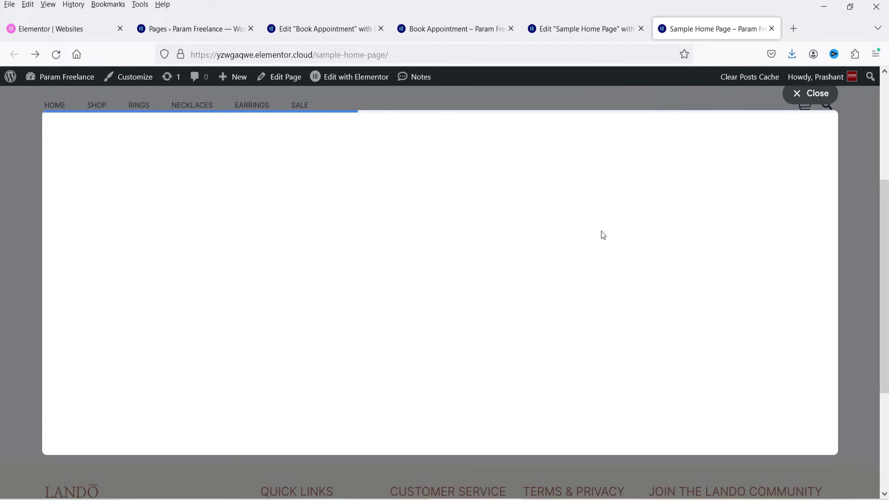
{"action": "left_click", "coordinate": [811, 93]}
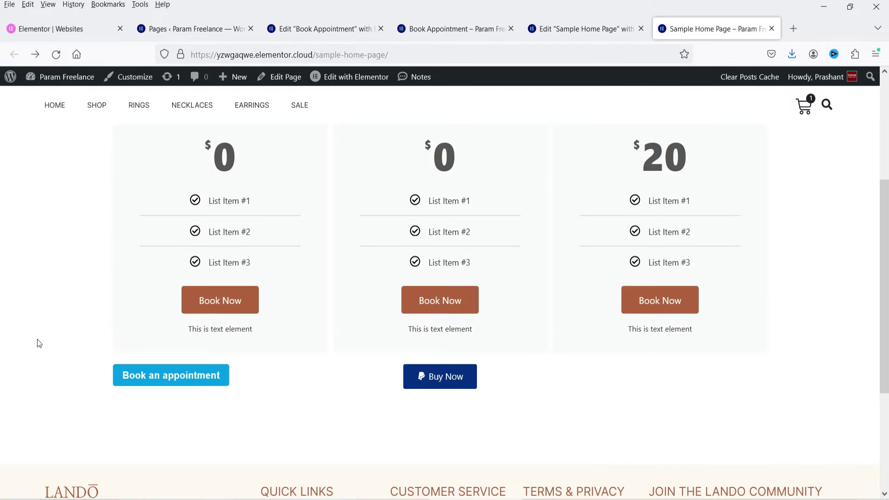